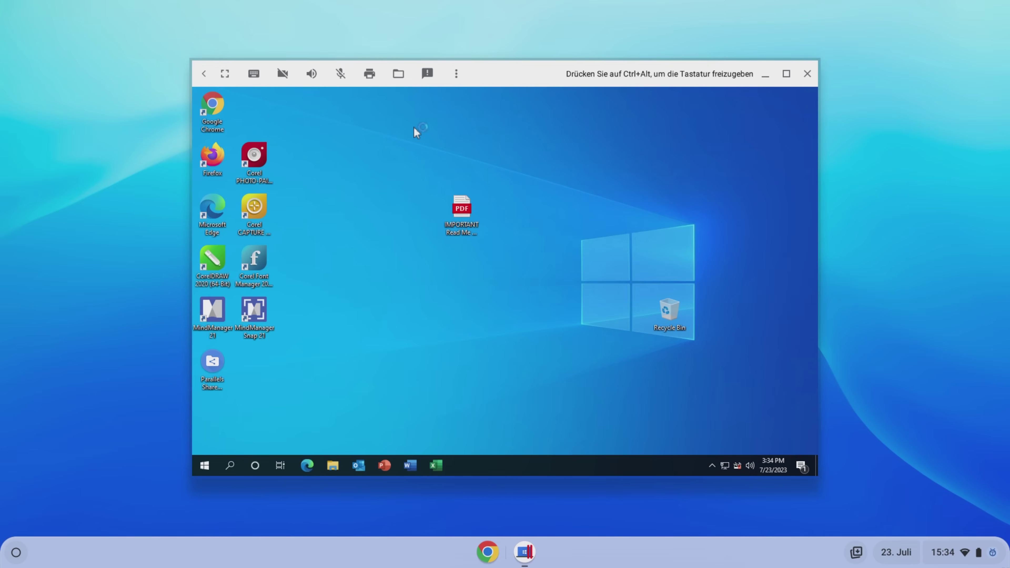
Put the Windows VM in fullscreen, launch Excel and browse its data import tab
click(225, 73)
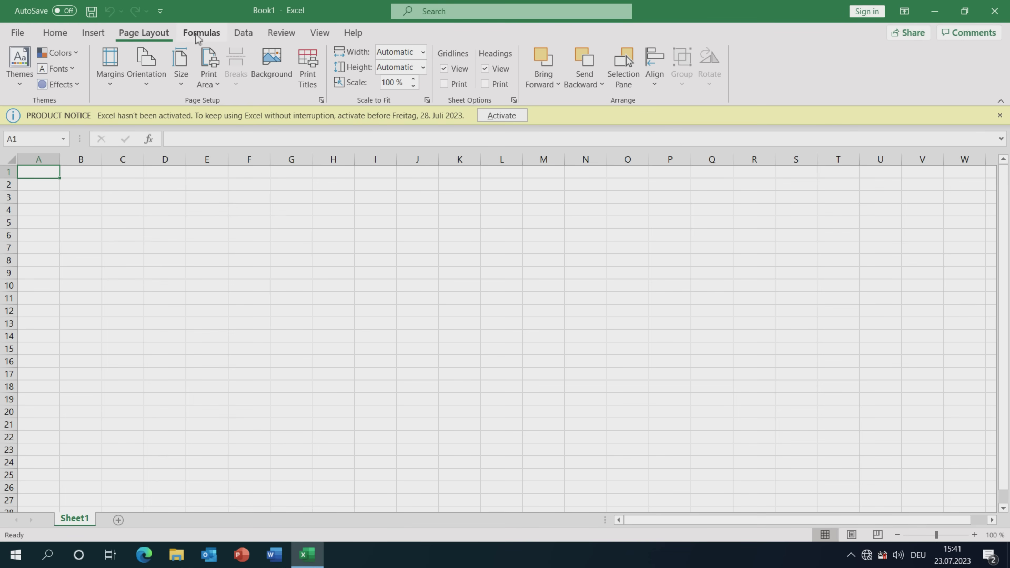
click(202, 34)
click(243, 34)
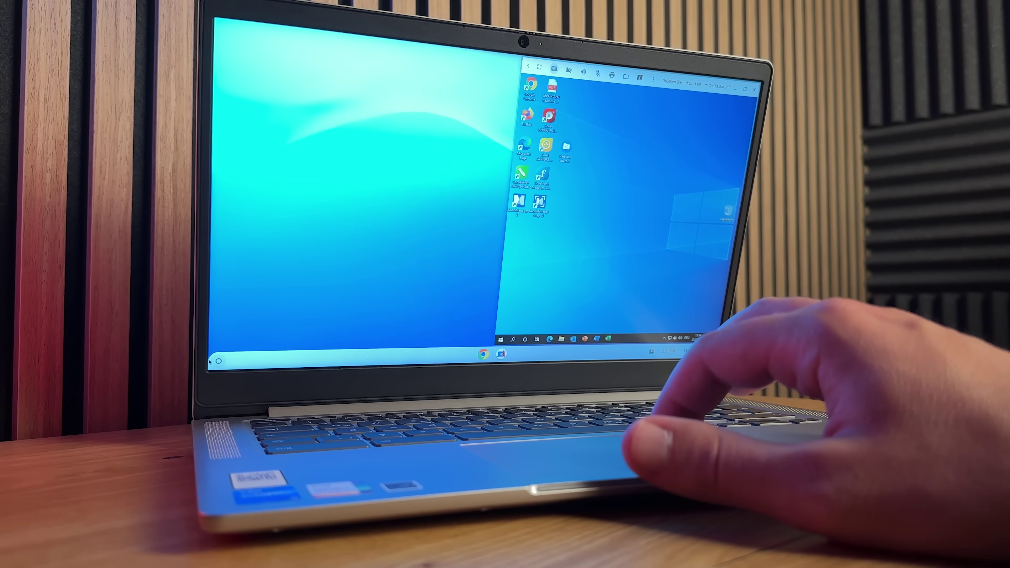
Exit fullscreen so the VM shows windowed, and close the keyboard-shortcut list
click(219, 362)
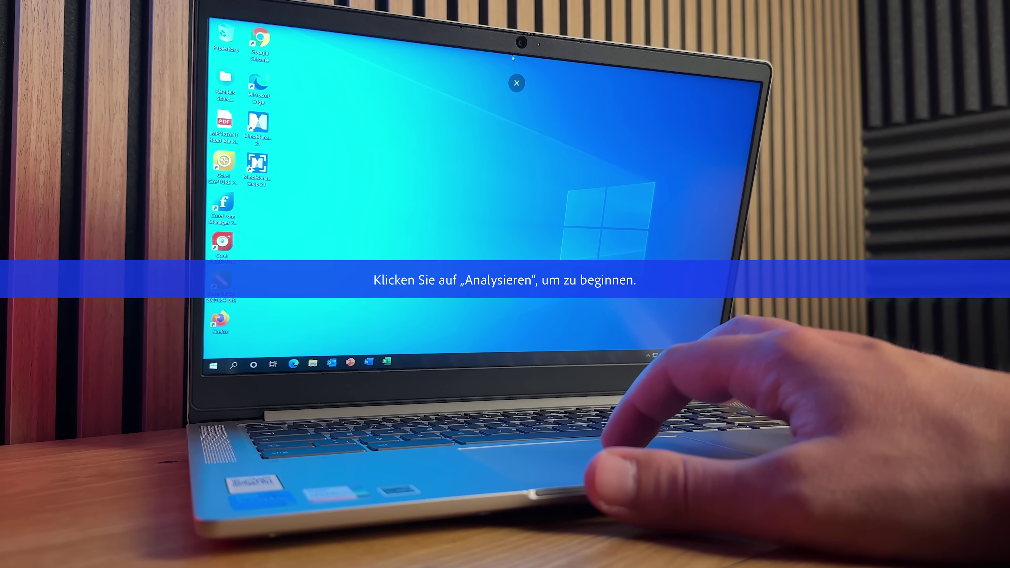
click(516, 89)
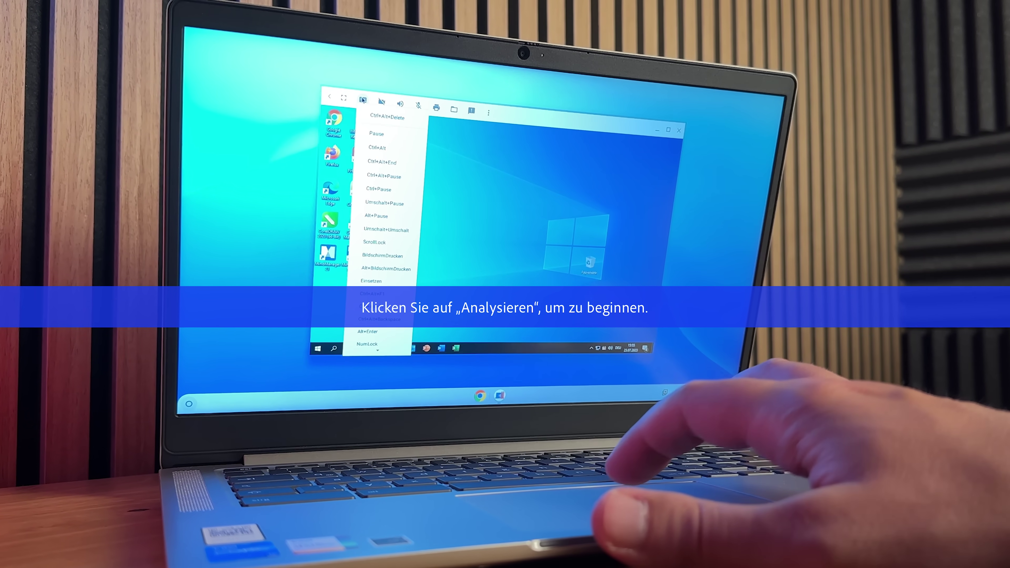
click(363, 99)
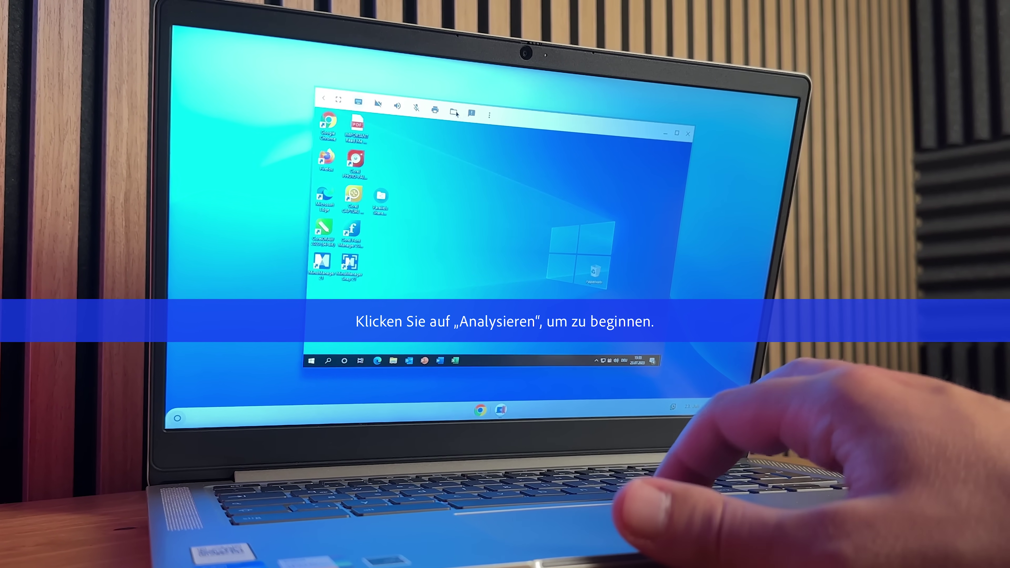
Open and dismiss Parallels' options menu, then maximize and restore the VM window
click(490, 117)
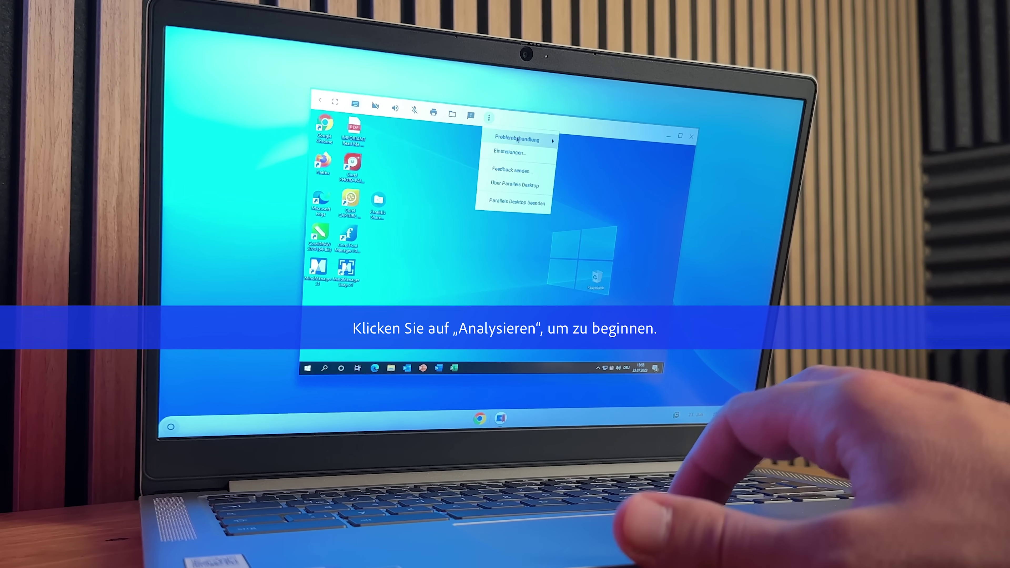
click(546, 247)
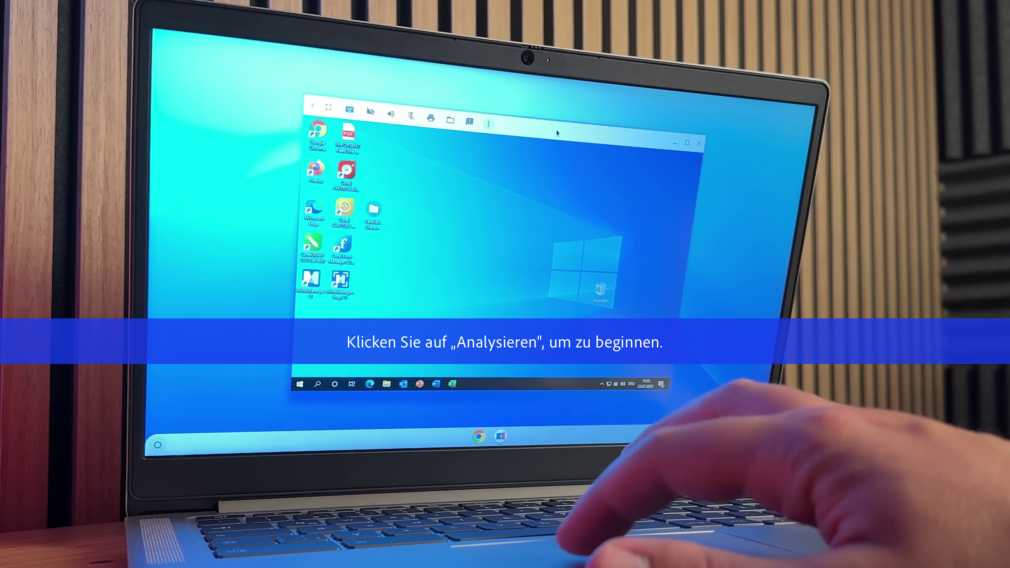
click(690, 146)
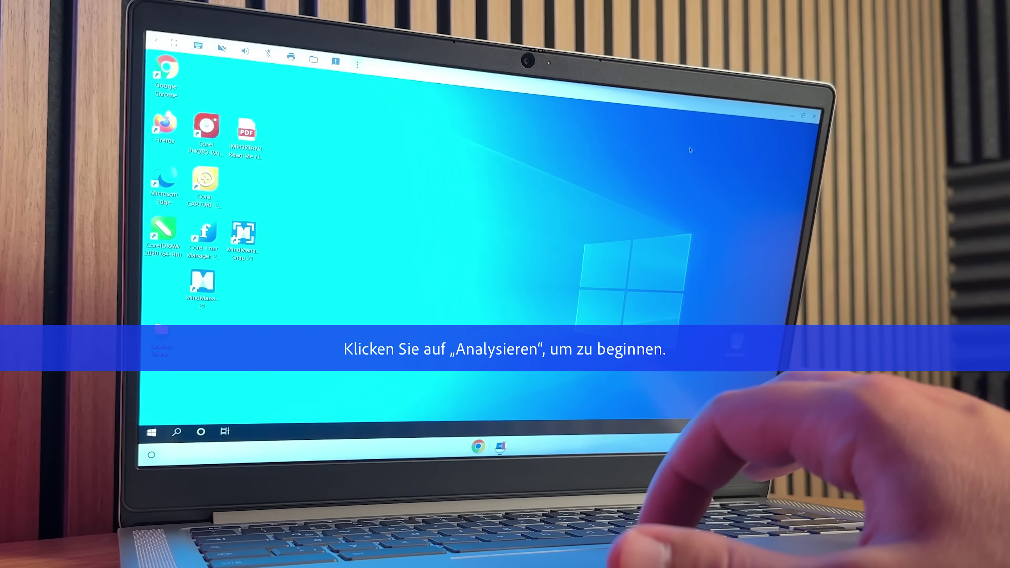
click(807, 115)
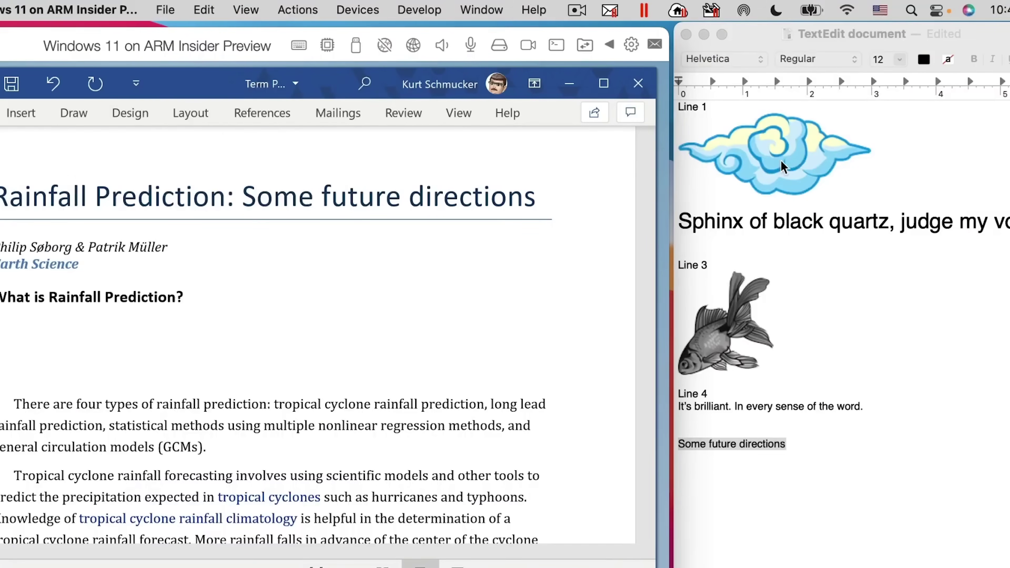
Drag the cloud image from the TextEdit window into the Word document
drag(786, 168, 351, 343)
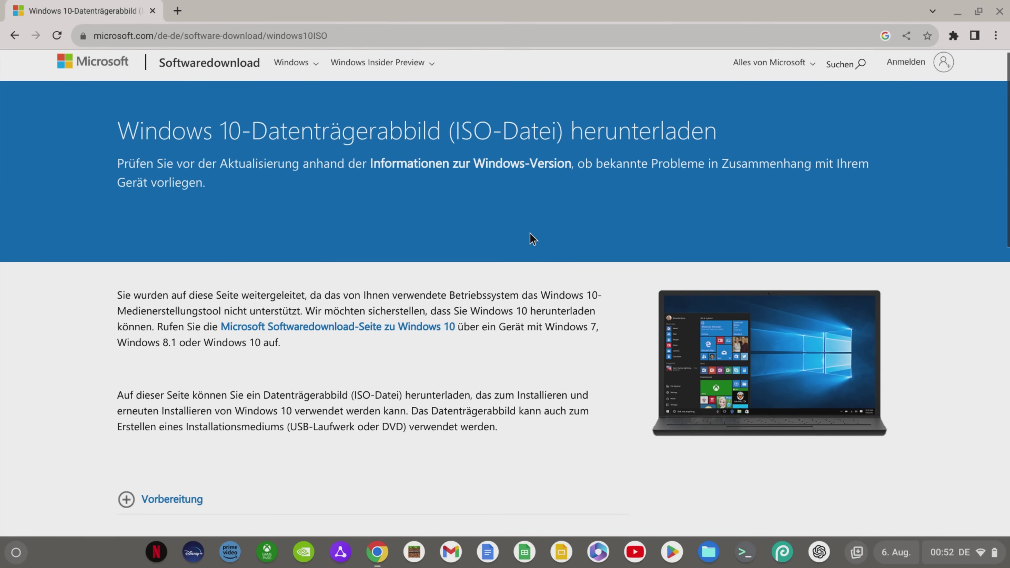
Select Windows 10 (multi-edition ISO) as the edition and confirm it
scroll(530, 234, down, 5)
scroll(531, 235, down, 7)
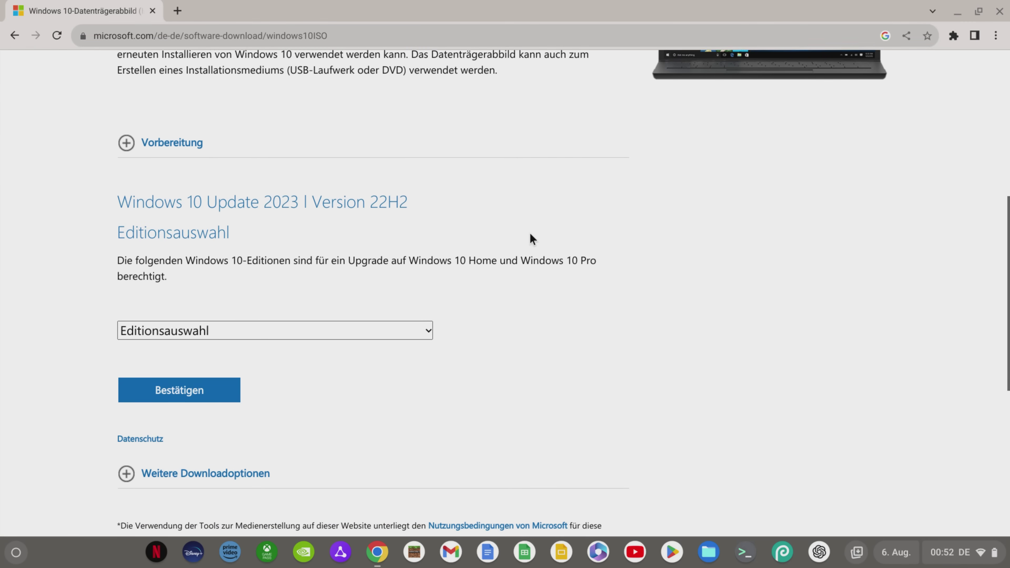
click(426, 251)
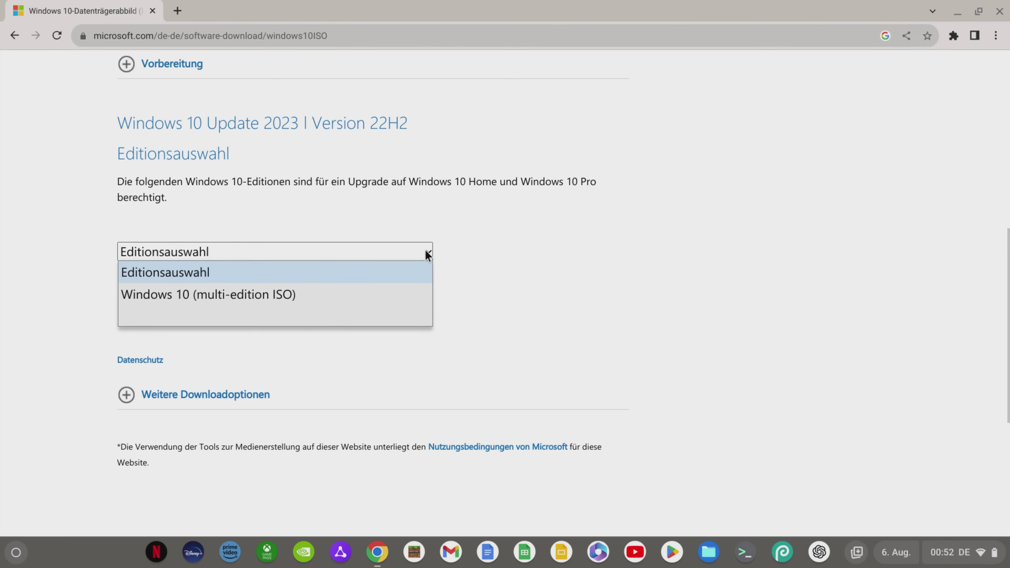
click(354, 287)
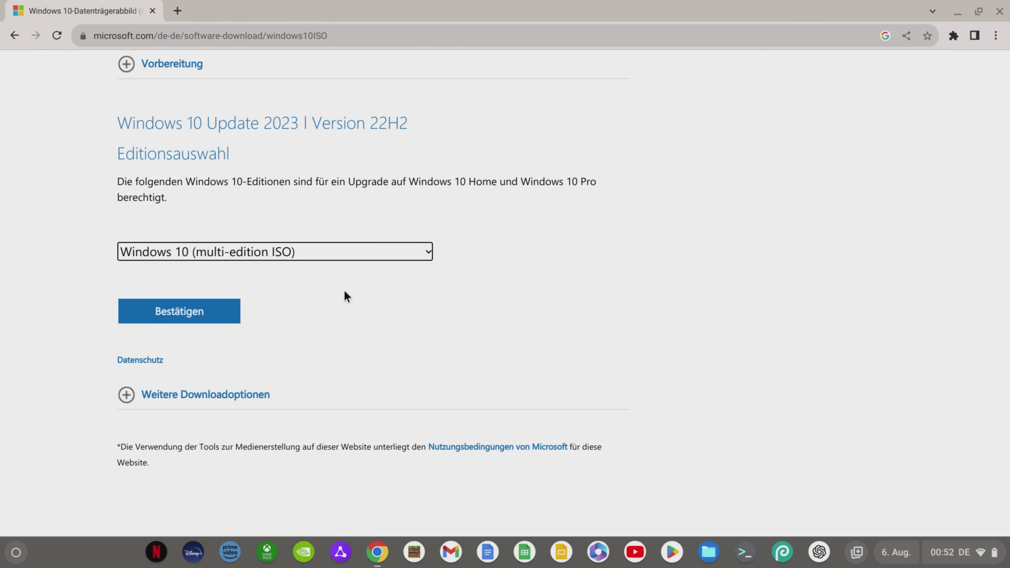
click(221, 318)
Choose Deutsch as the product language and start the 64-bit ISO download
click(239, 351)
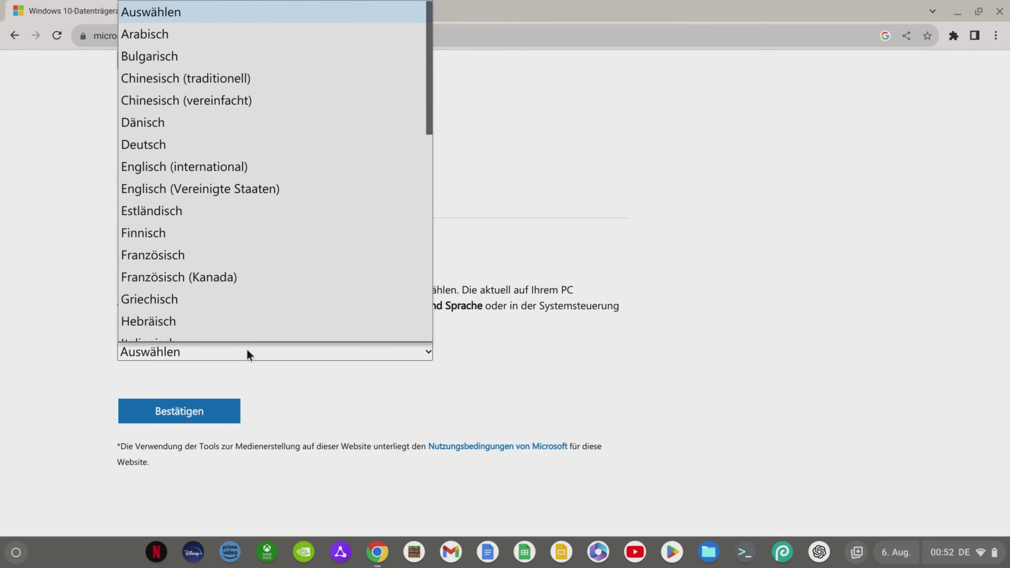
click(176, 130)
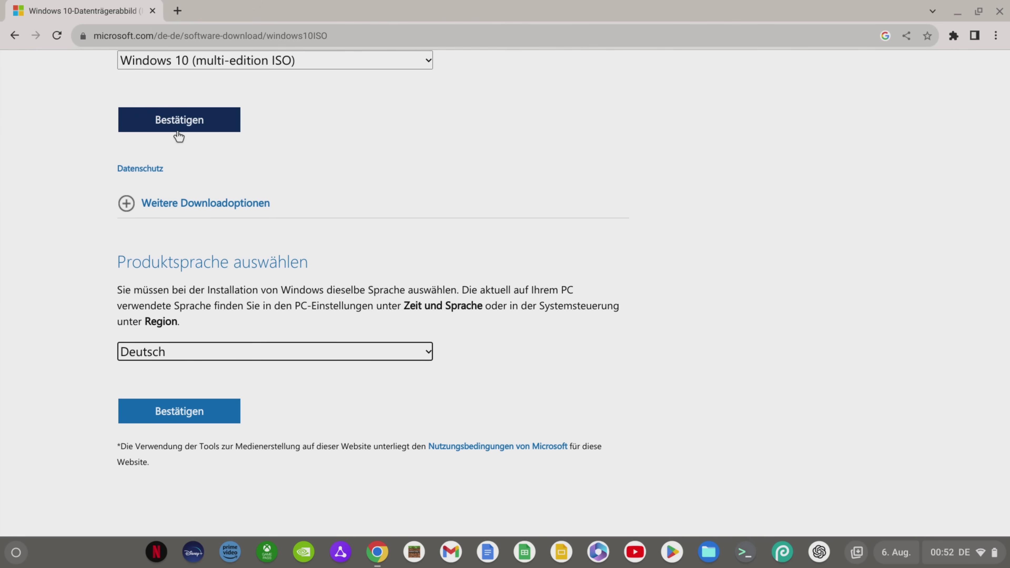
click(217, 418)
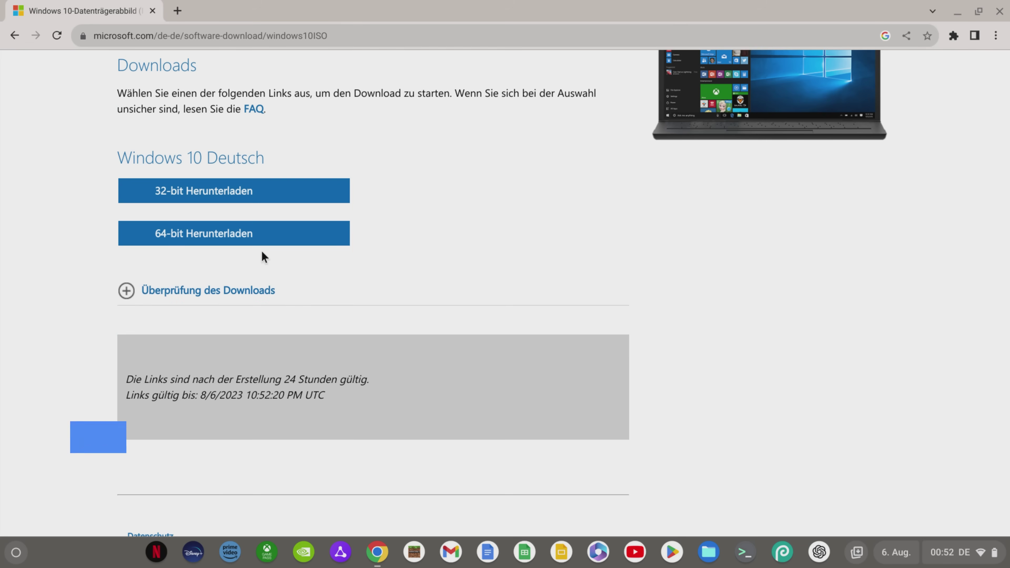
click(272, 237)
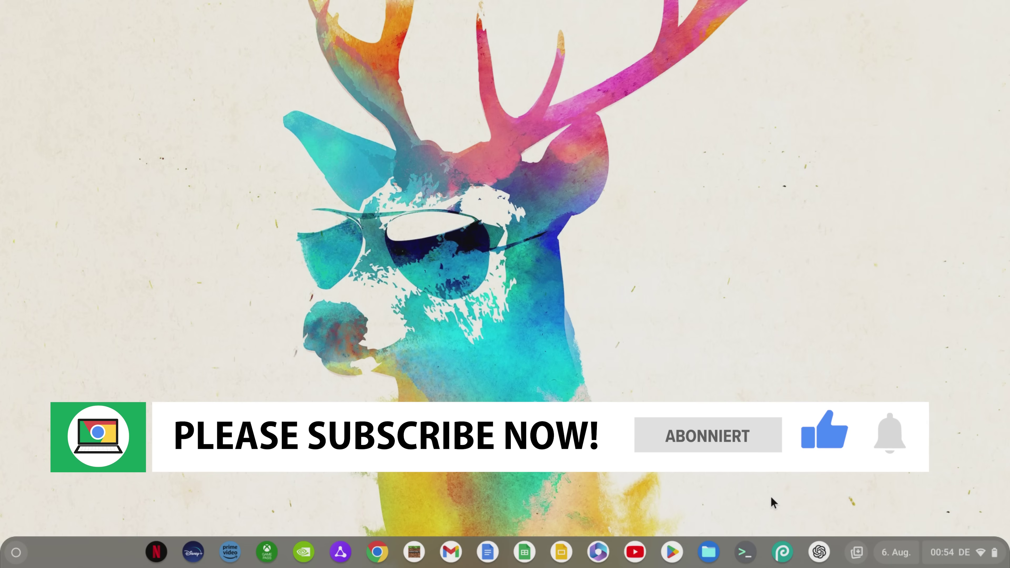
Set up the Linux environment with a custom disk size of about 100 GB and install it
click(744, 552)
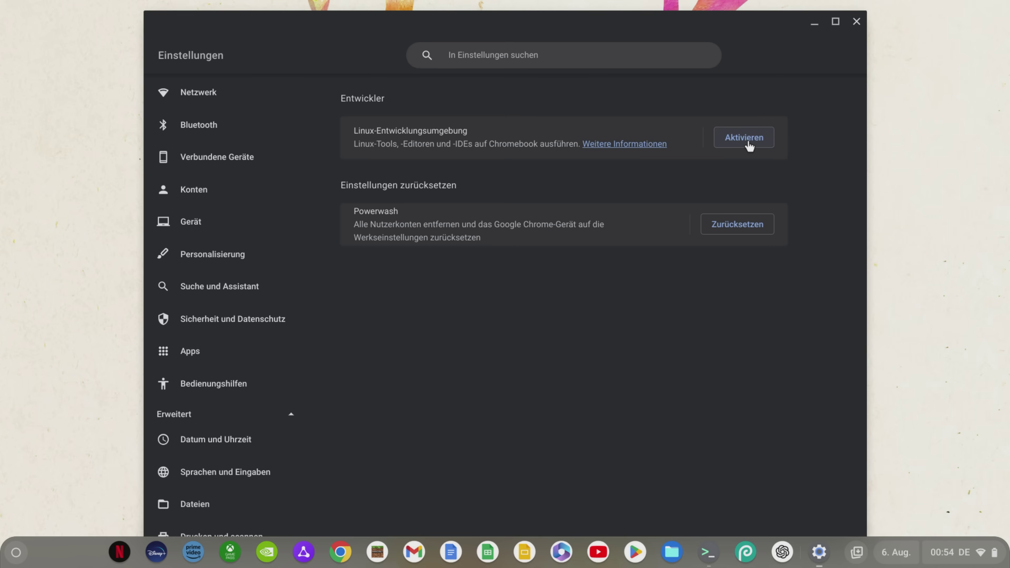
click(749, 145)
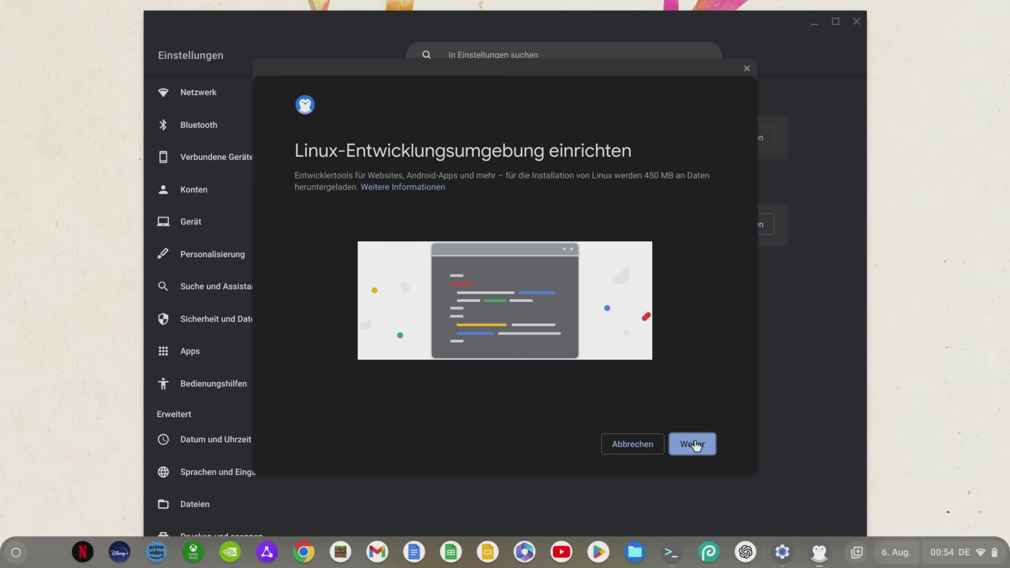
click(694, 454)
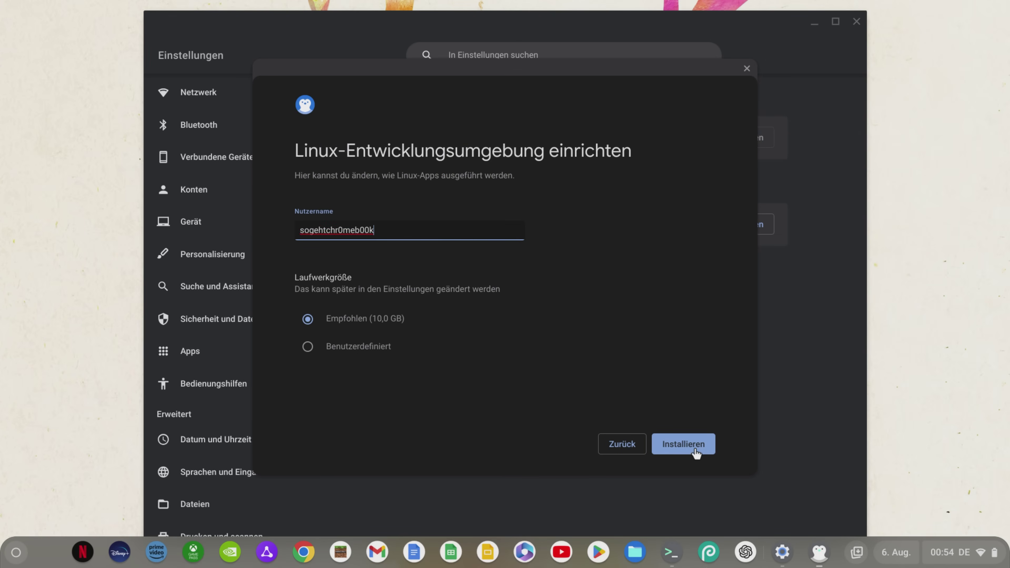
click(382, 353)
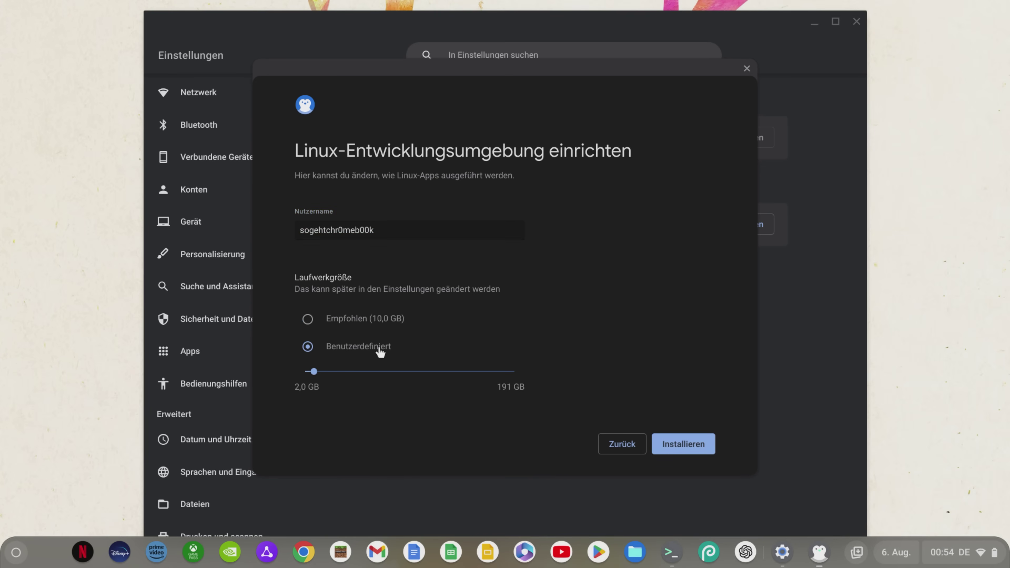
click(313, 374)
drag(314, 376, 400, 367)
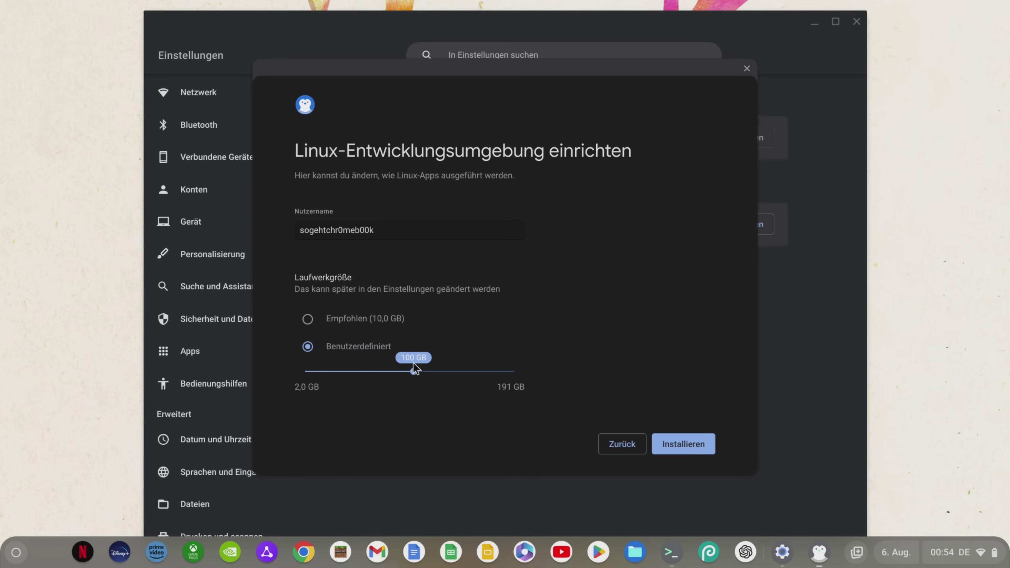
click(658, 443)
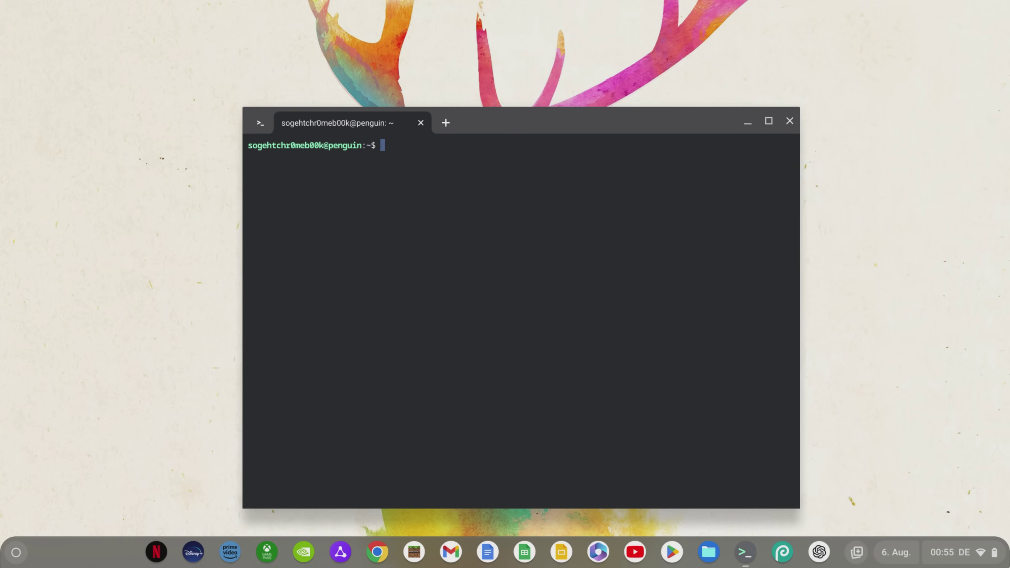
Run apt update and upgrade, then install qemu-kvm, libvirt packages, bridge-utils, virtinst and virt-manager
text(apt update)
key(Return)
text(grade)
key(Return)
key(Return)
text(o apt install qemu-kvm libvirt-cli)
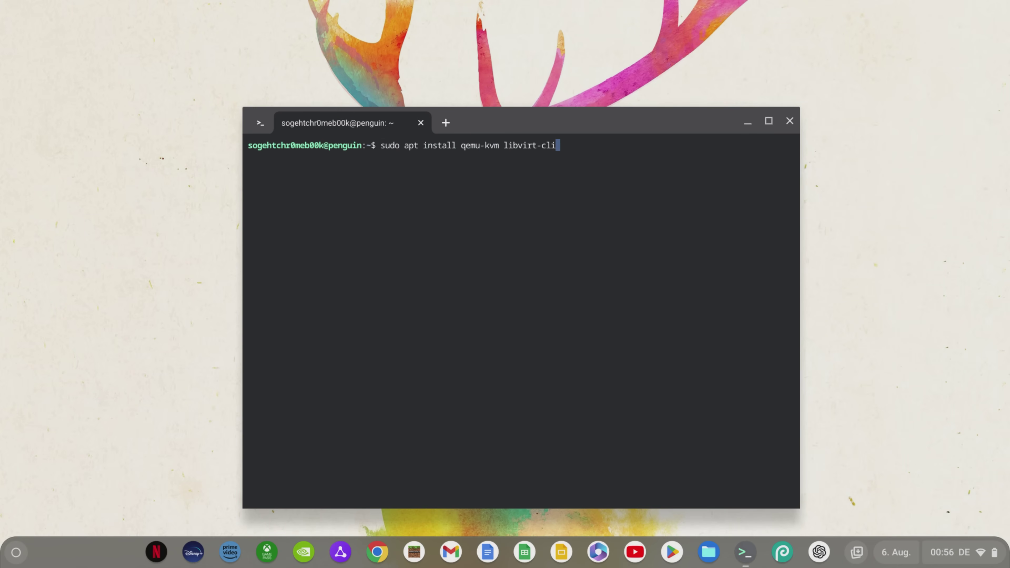
text(ents libvirt-daemon-system brid)
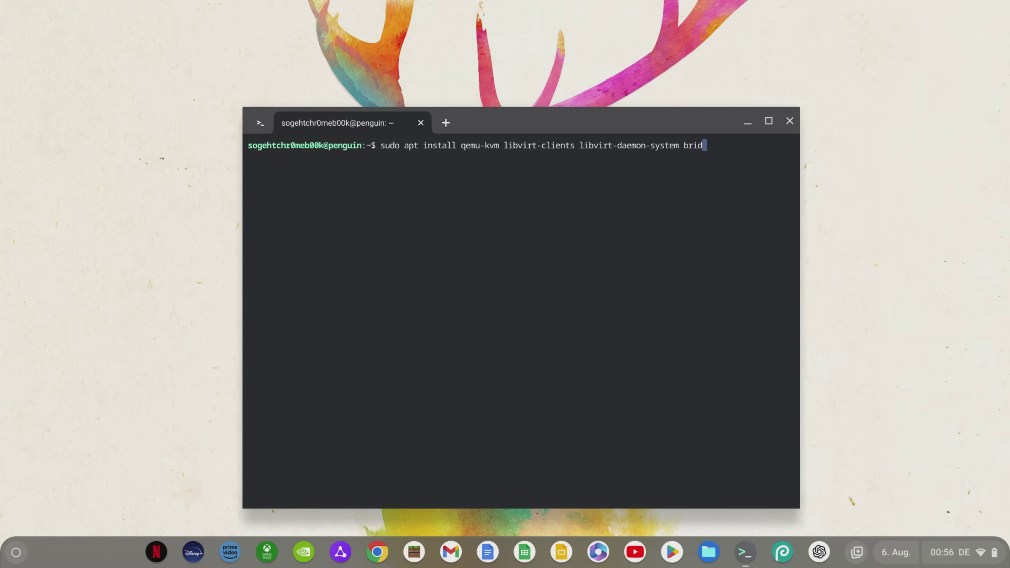
text(ge-utils virtinst libvirt-daemon virt-manager -<)
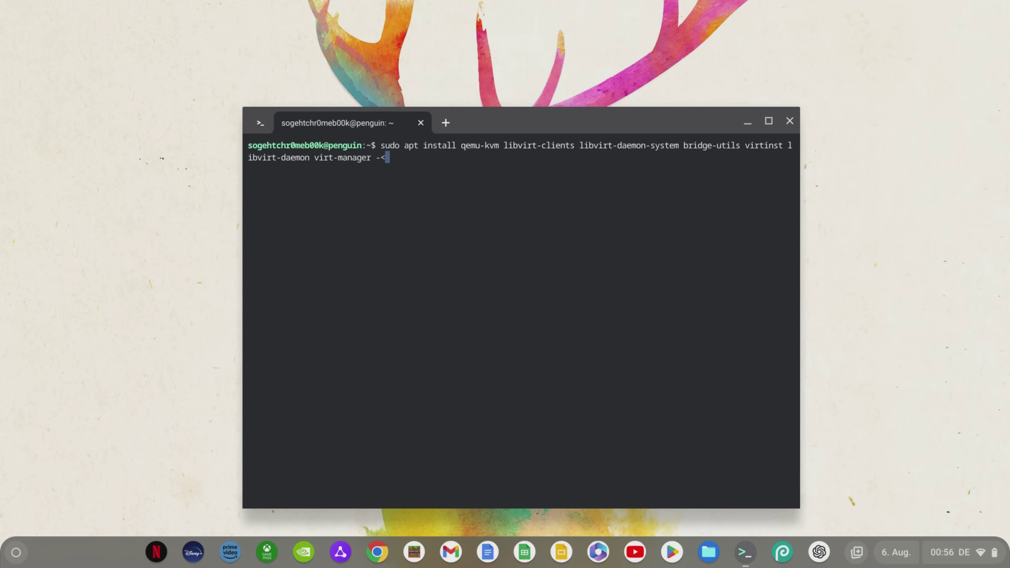
key(Return)
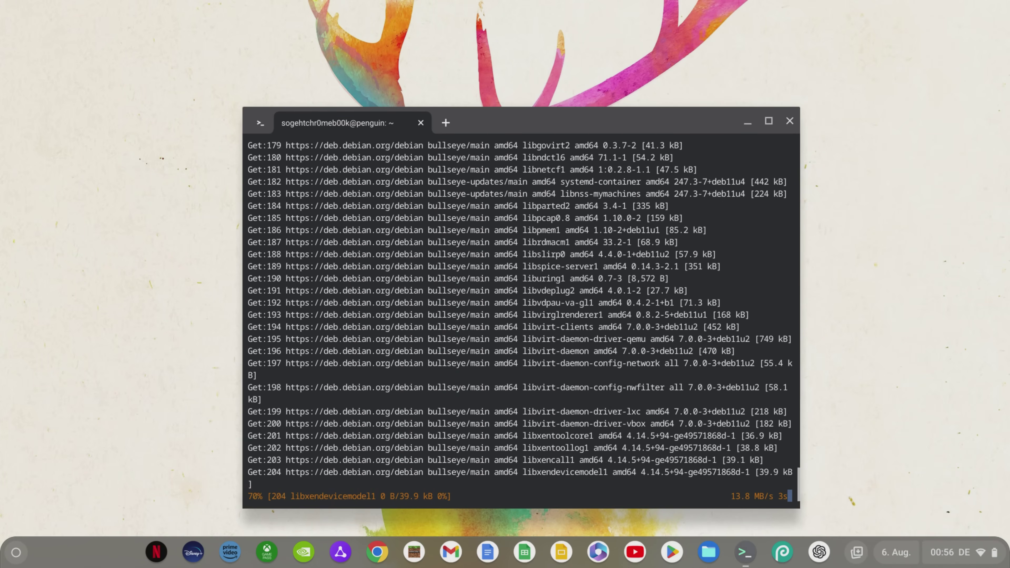
Exit the terminal and copy Win10_22H2_German_x64v1.iso from Downloads in Files
text(exit)
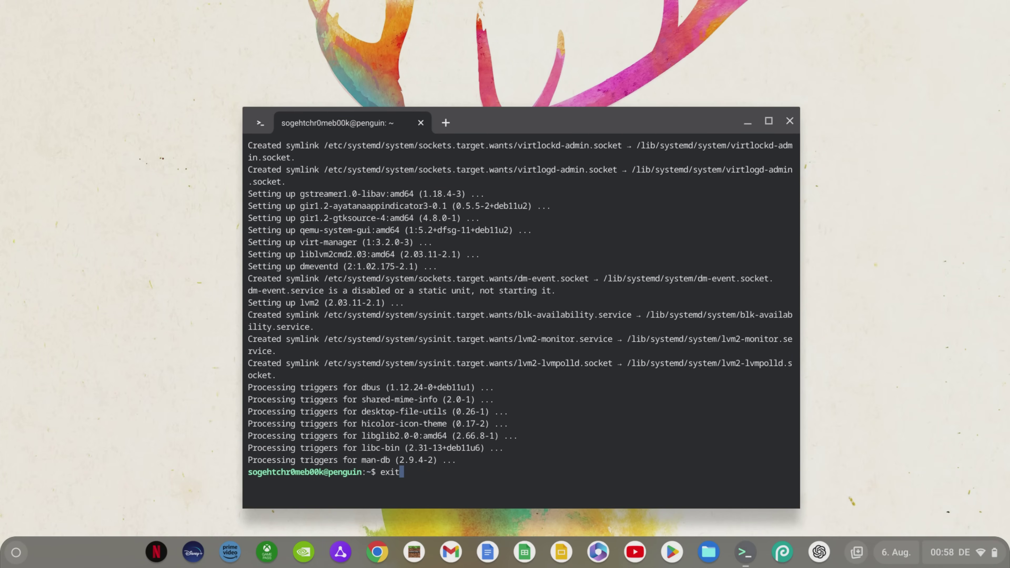
key(Return)
click(708, 552)
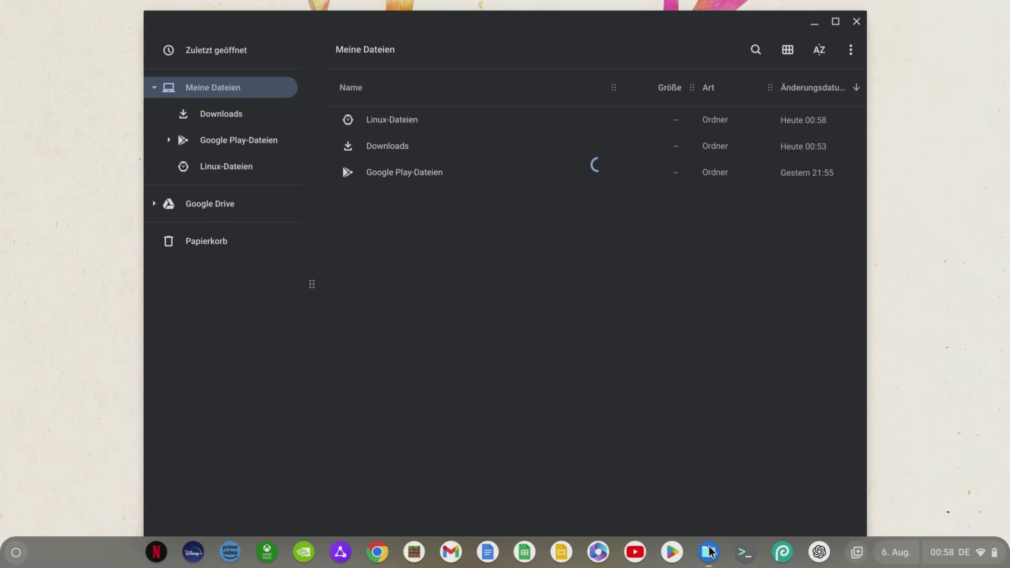
click(261, 116)
right_click(415, 120)
click(452, 204)
Paste the ISO into the Linux-Dateien folder
click(288, 172)
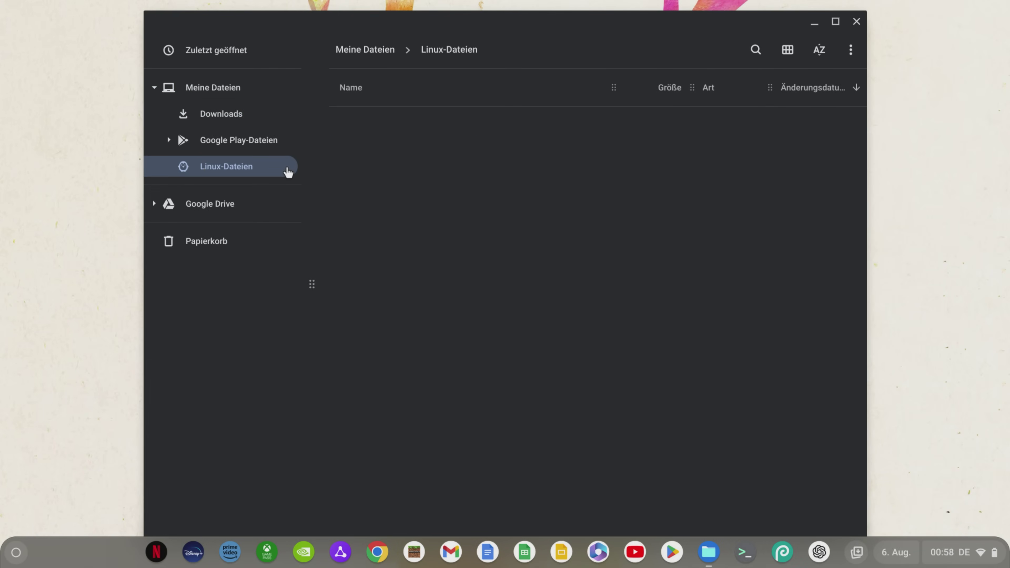
right_click(421, 168)
click(477, 235)
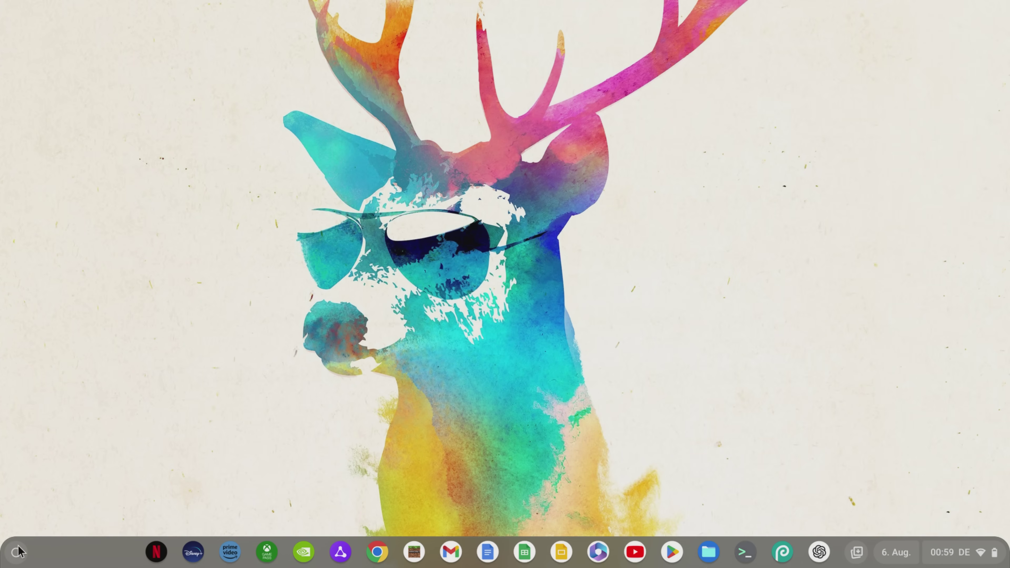
Launch Virtuelle Maschinenverwaltung from the Launcher's Linux-Apps folder
click(16, 553)
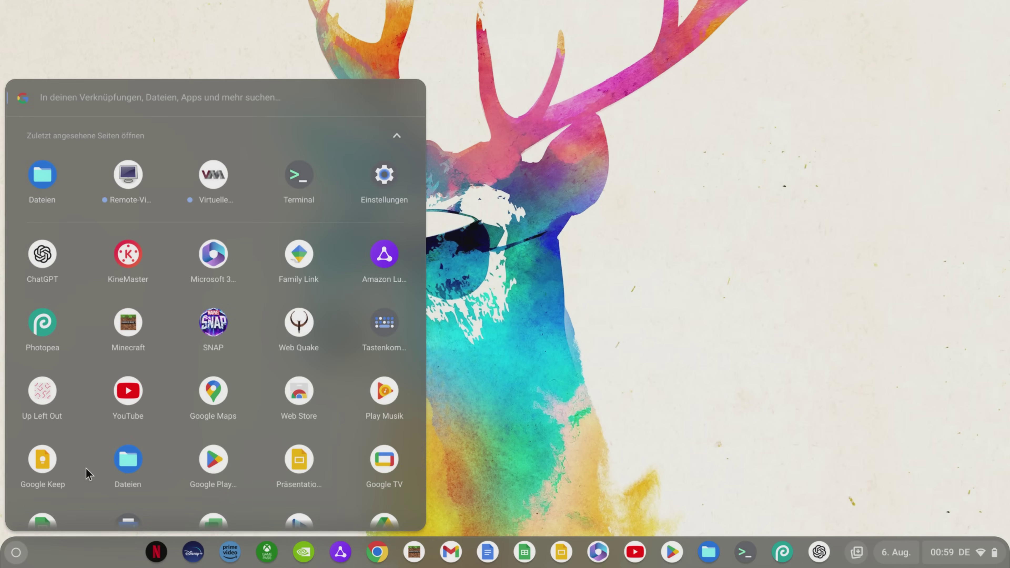
scroll(99, 454, down, 10)
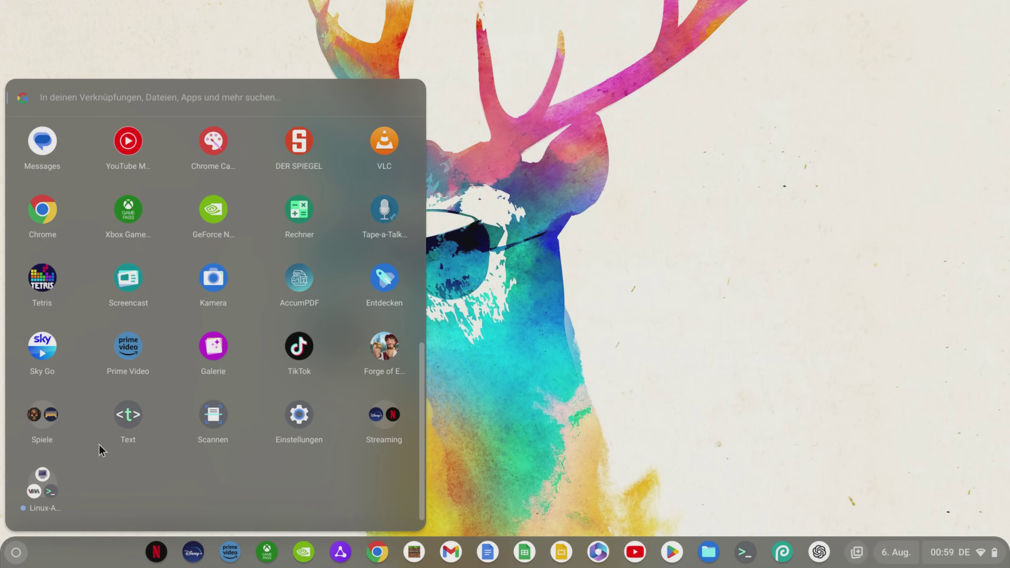
click(45, 483)
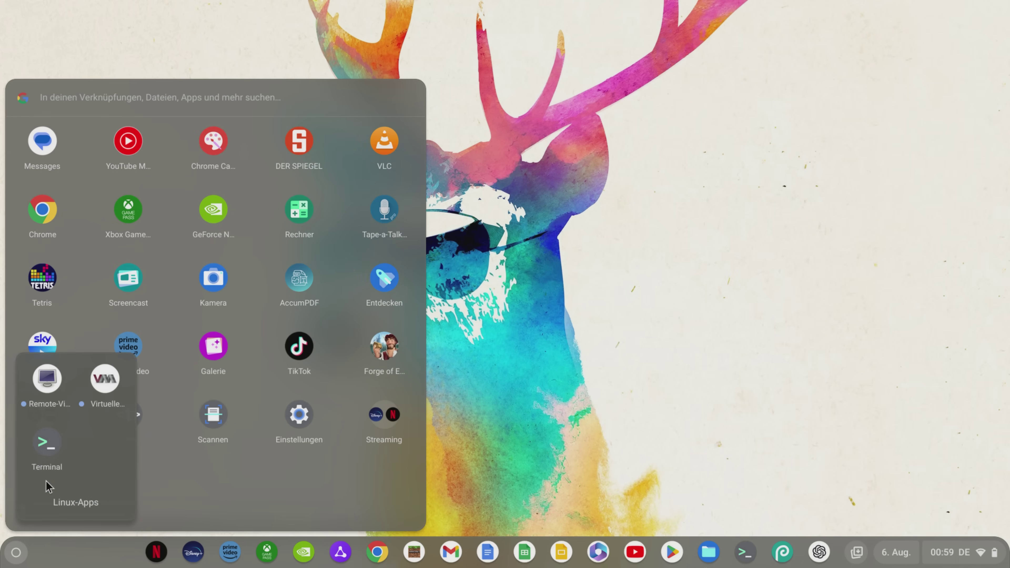
click(105, 380)
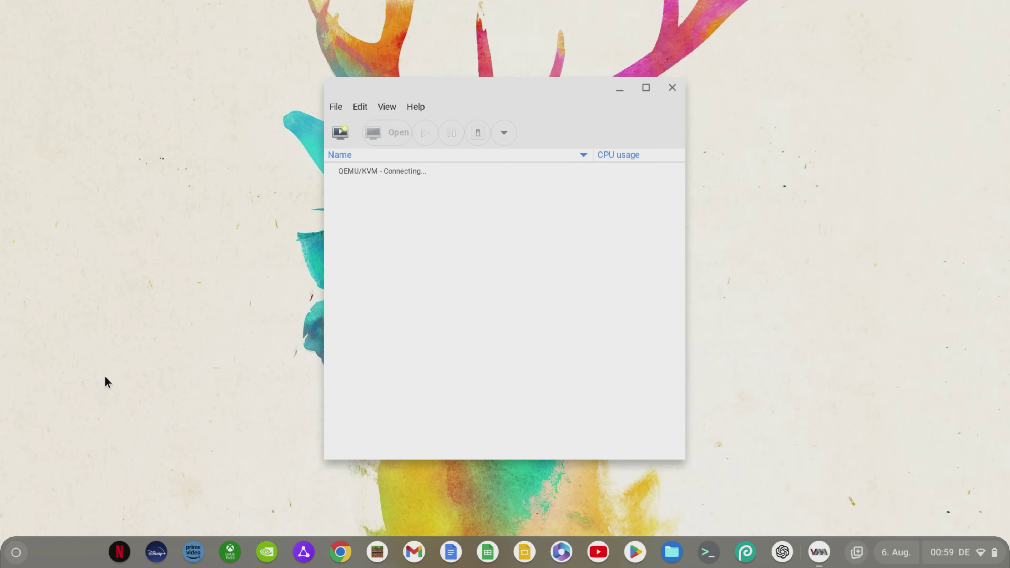
Start a new VM using the Windows 10 ISO from the Linux home folder as local install media
click(343, 135)
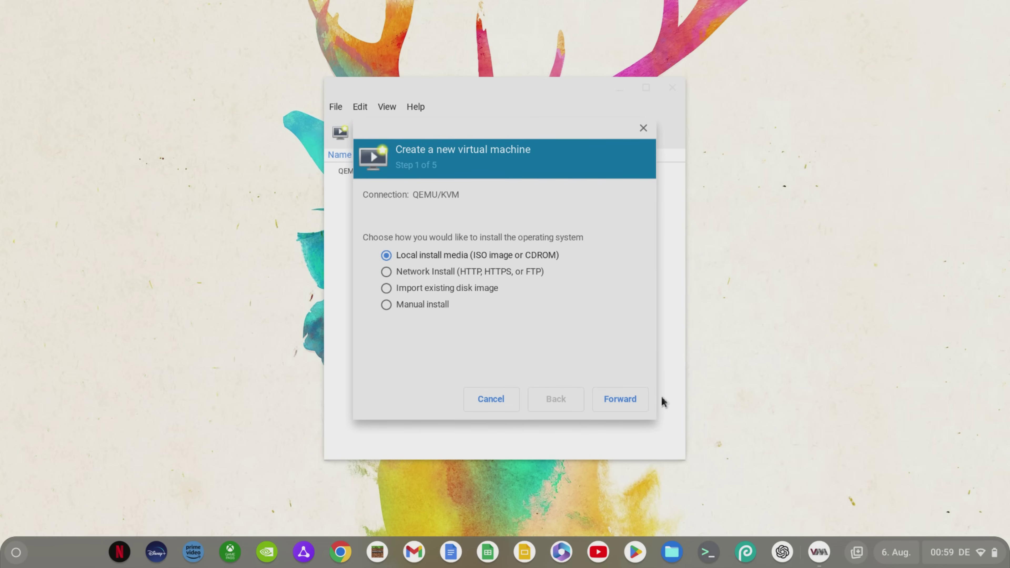
click(639, 405)
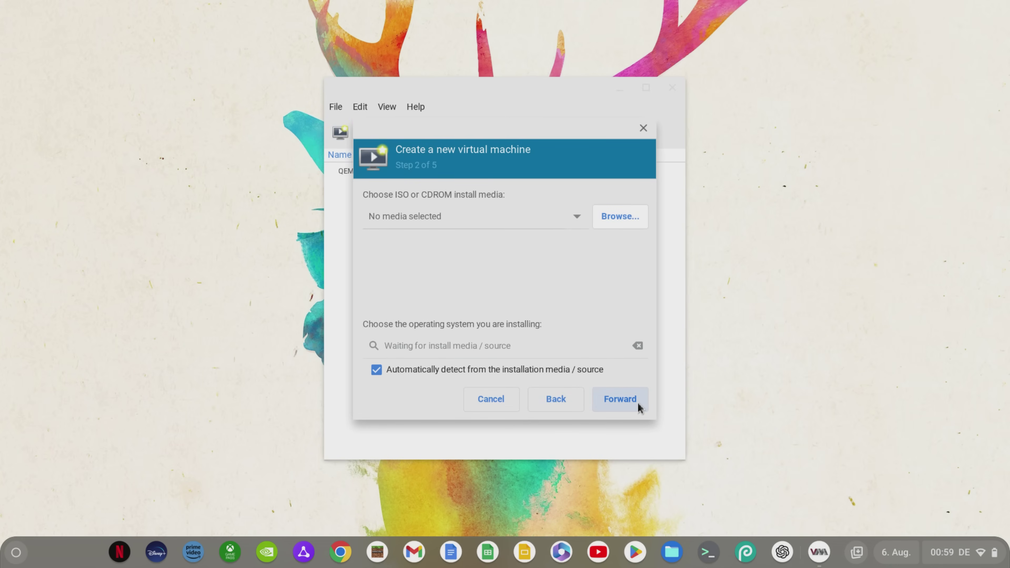
click(623, 221)
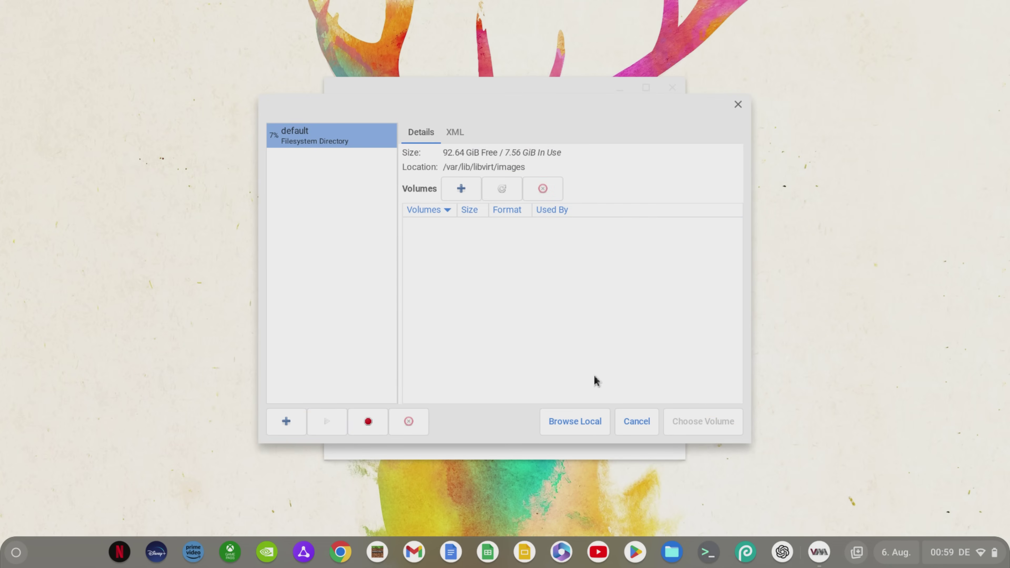
click(586, 421)
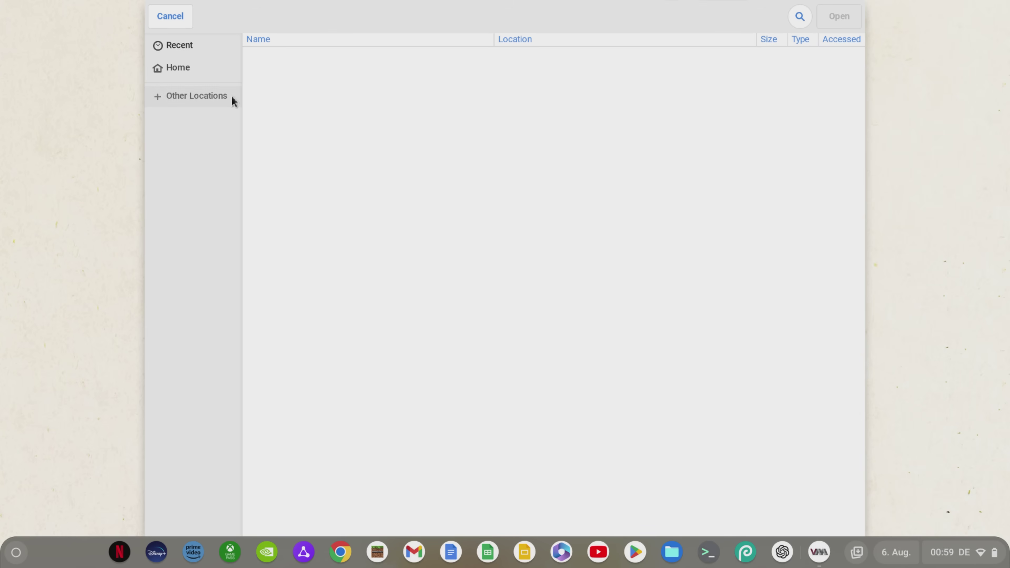
click(213, 67)
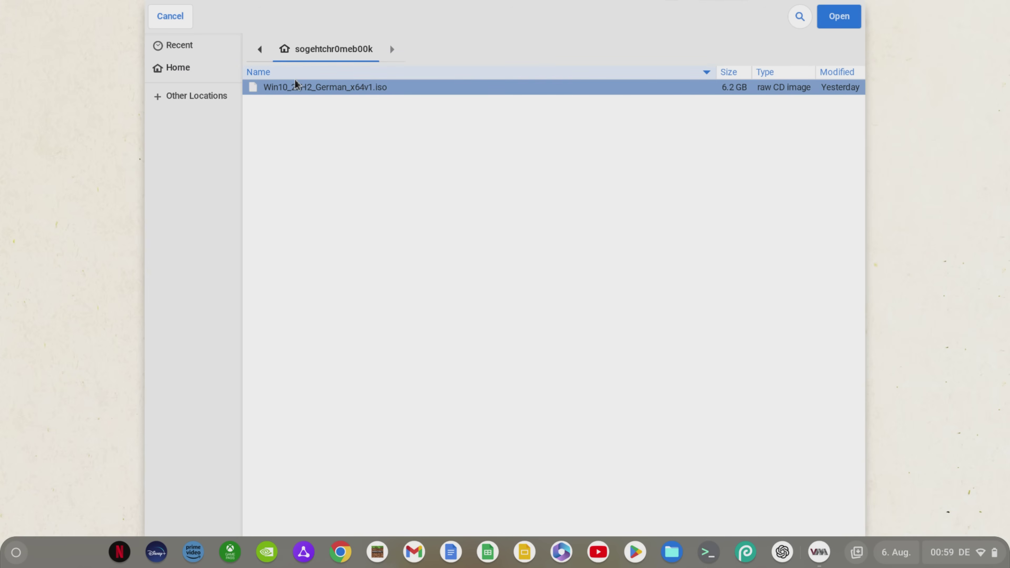
double_click(389, 85)
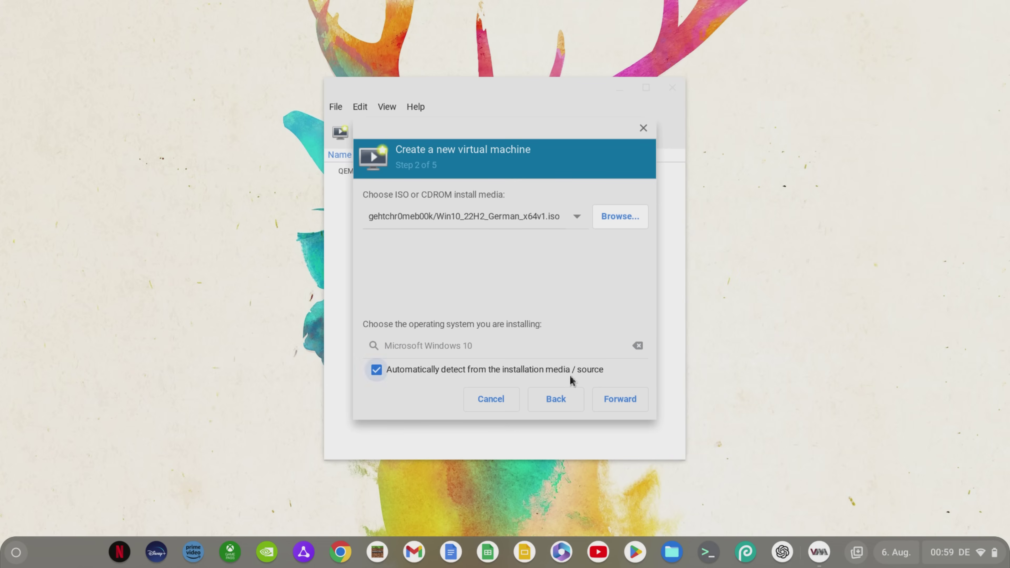
Keep 4096 MiB memory and raise the CPU count to 6
click(596, 397)
click(483, 263)
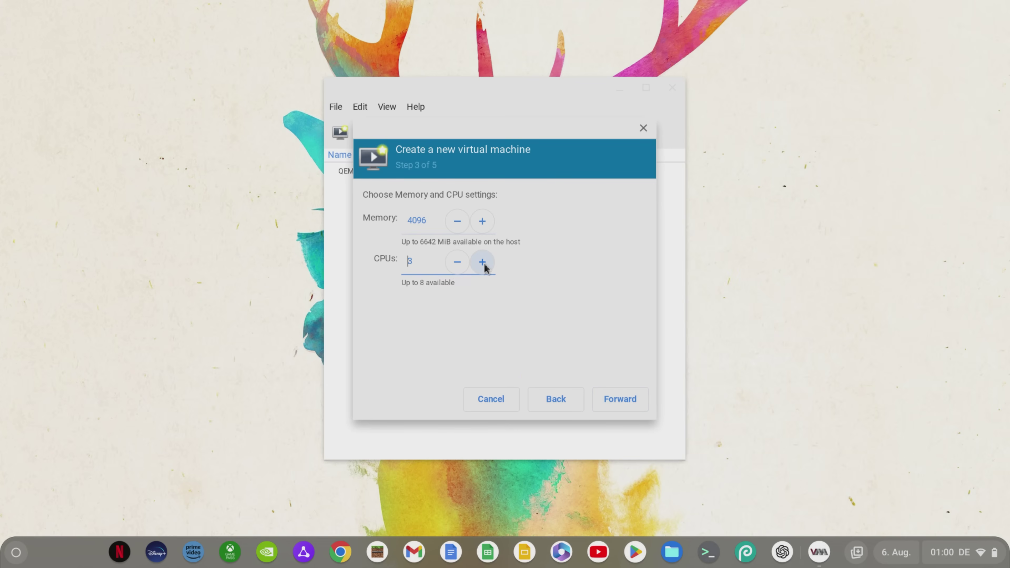
click(483, 264)
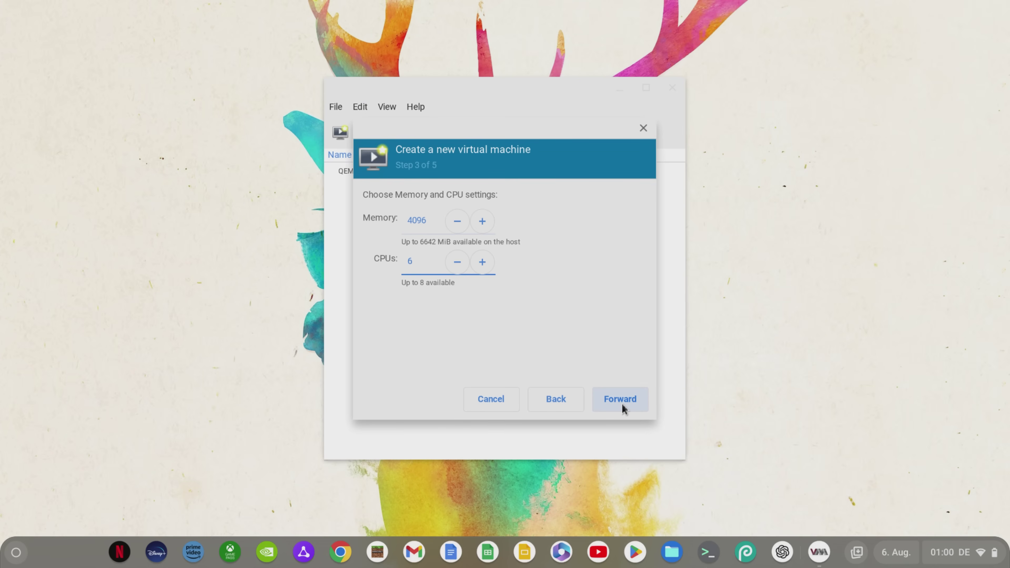
Move to the storage step and replace the 40.0 GiB disk image size with 80 GiB
click(621, 400)
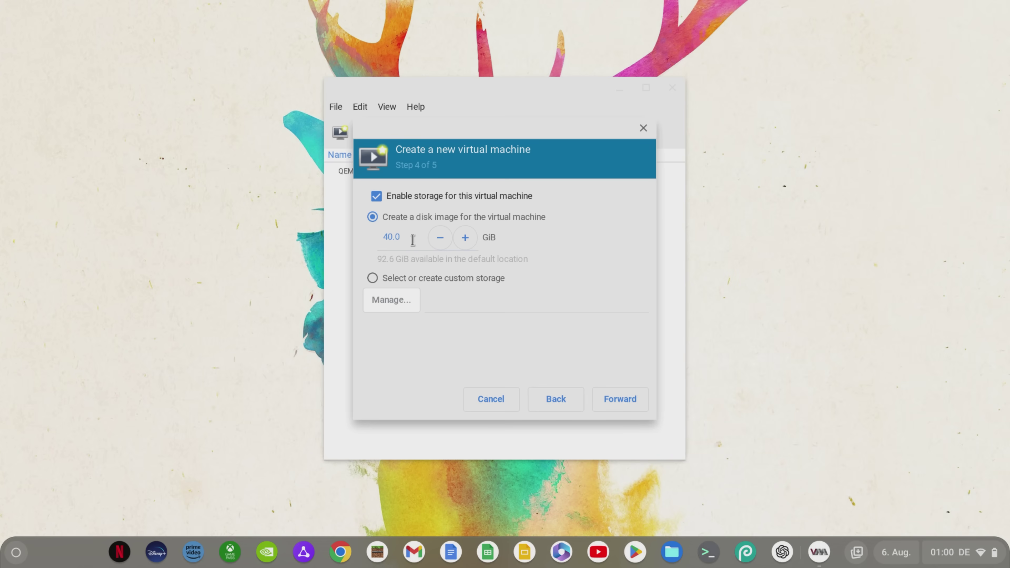
triple_click(413, 240)
text(80)
Finish creating the win10 machine, agreeing to start the default virtual network
click(599, 402)
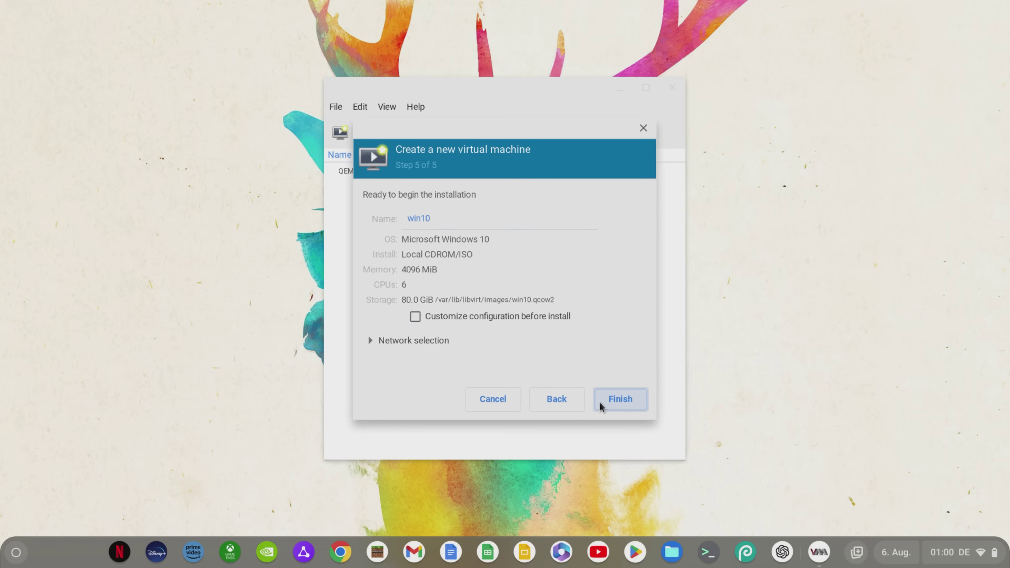
click(599, 402)
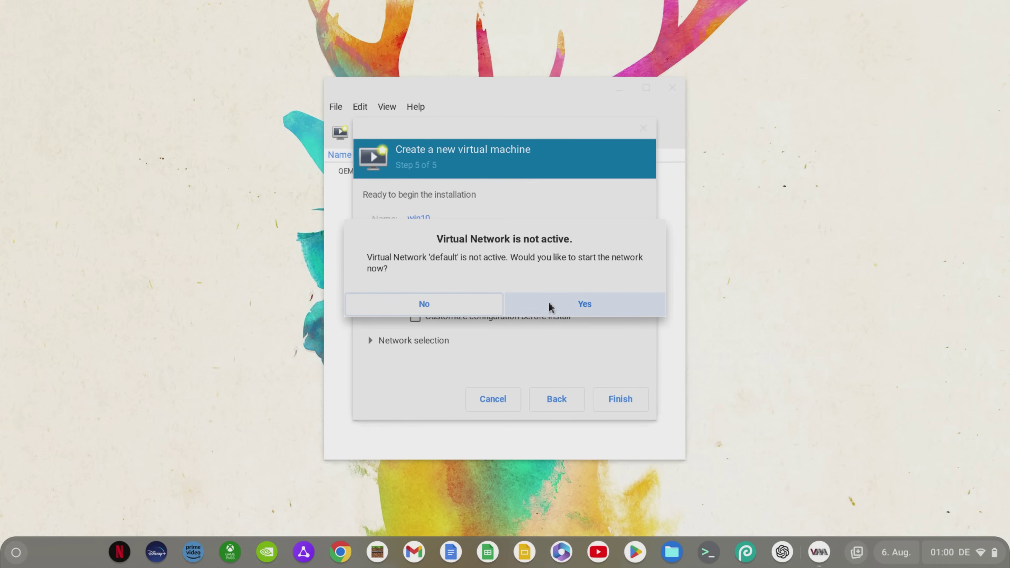
click(550, 306)
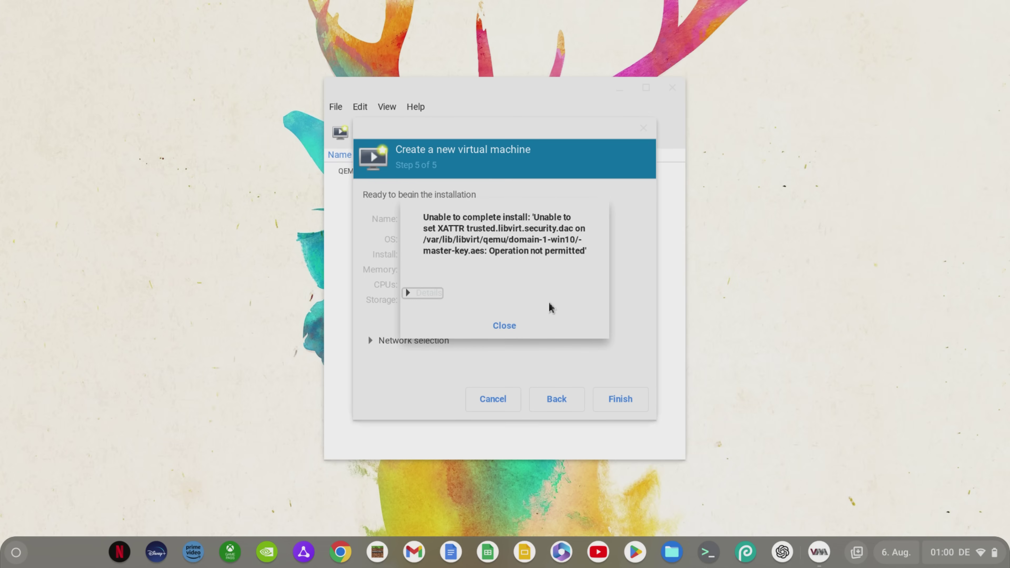
Dismiss the 'Operation not permitted' error, cancel the wizard and close Virtual Machine Manager
click(528, 325)
click(492, 394)
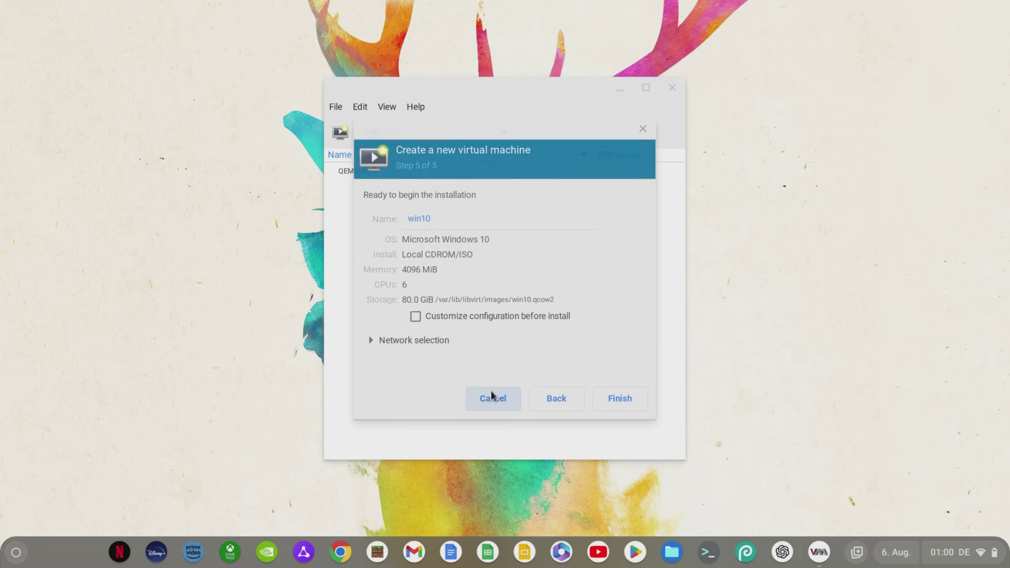
click(672, 88)
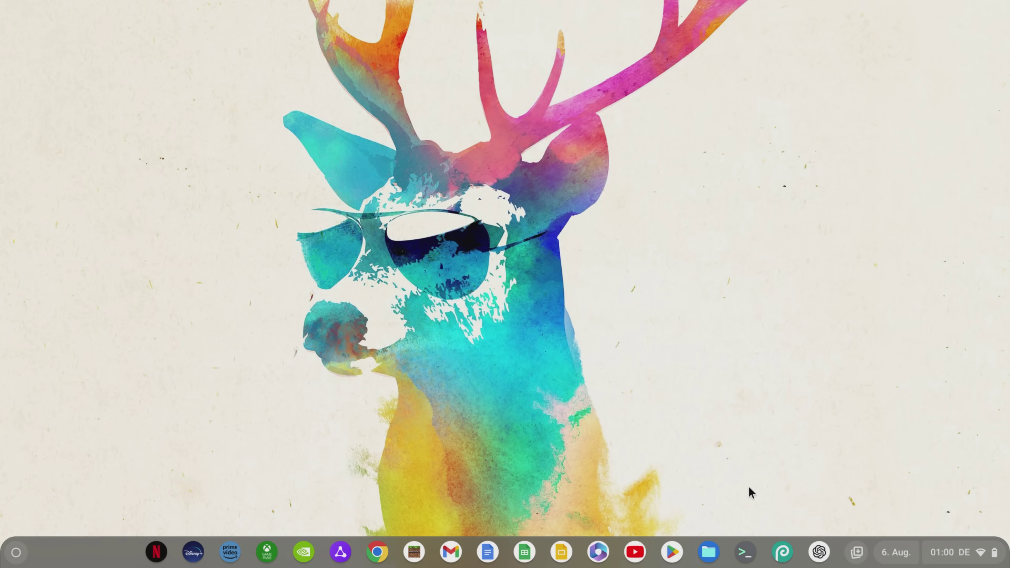
Install nano in the penguin container, then enter 'sudo nano /etc/libvirt/qemu.conf' on a cleared screen
click(745, 554)
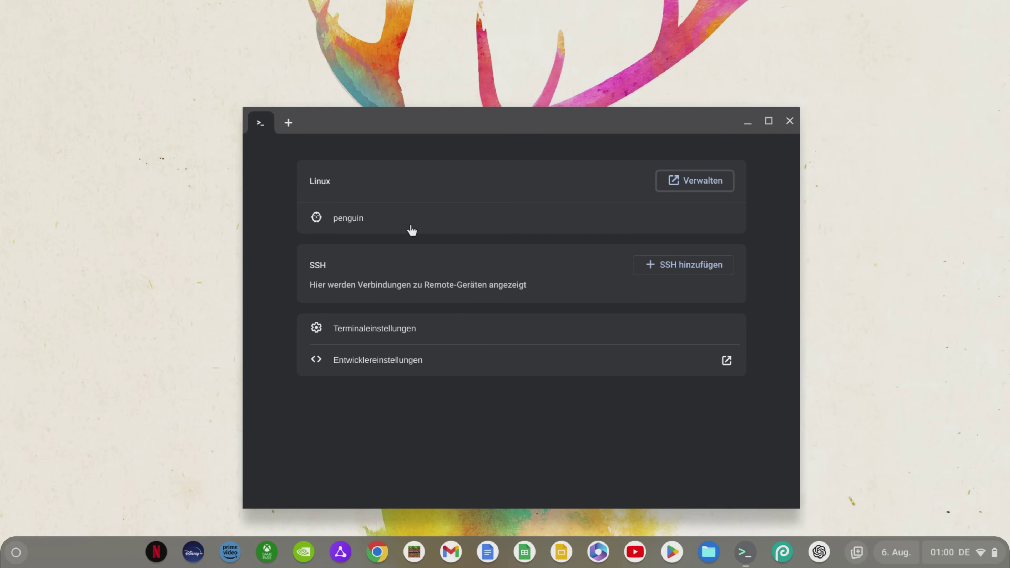
click(386, 221)
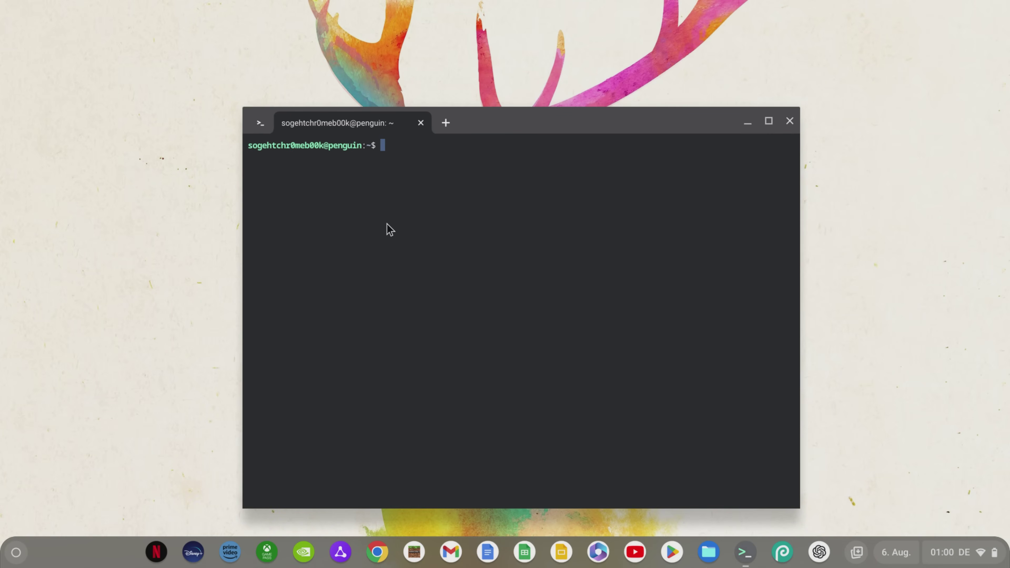
text(sudo apt install nano)
key(Return)
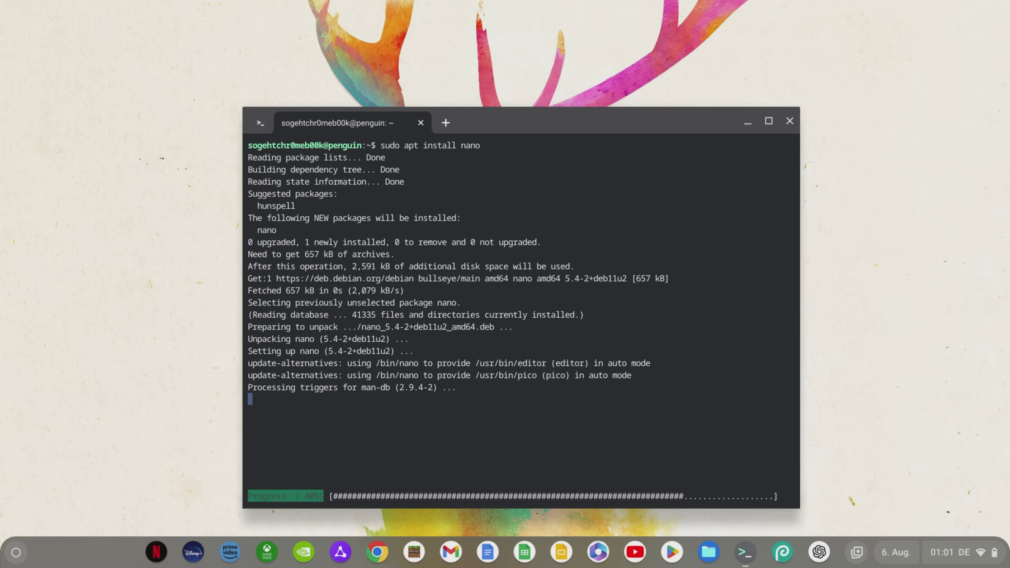
key(ctrl+l)
text(sudo nano /e)
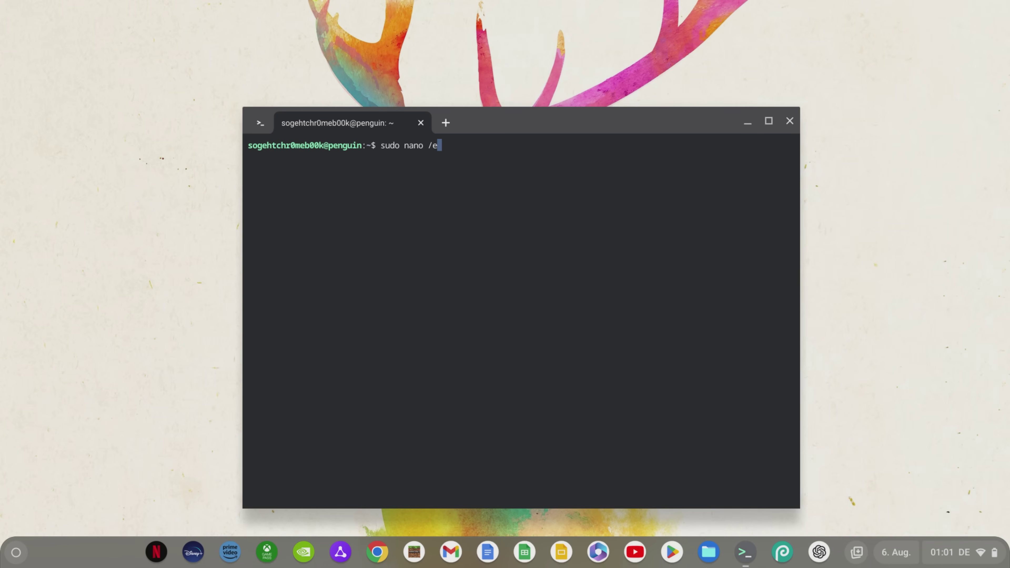
text(tc/libvirt/qemu.conf)
Add user = "root", group = "root" and remember_owner = 0 at the top of qemu.conf
key(Return)
key(Return)
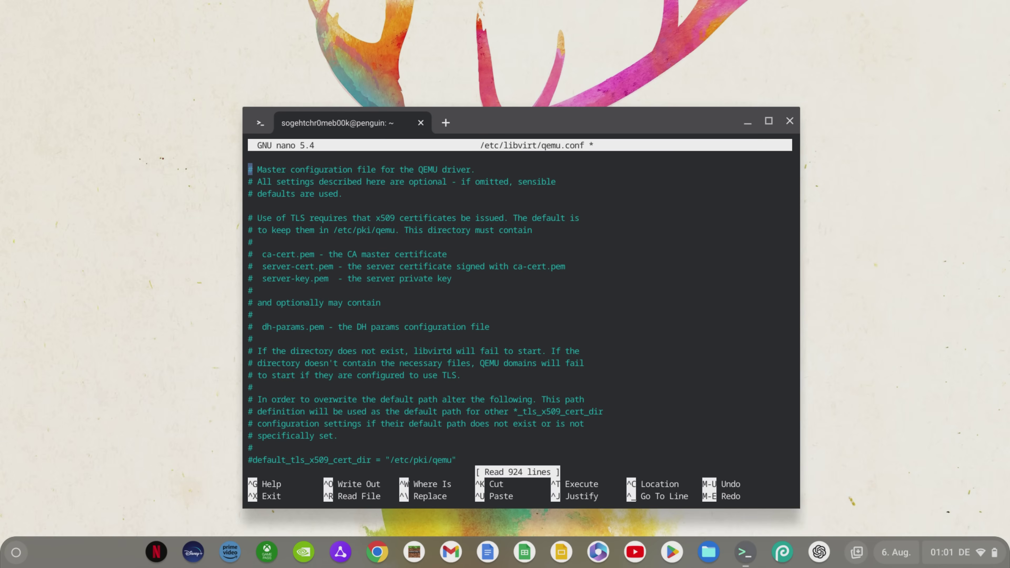
click(250, 157)
text(user = "root")
key(Return)
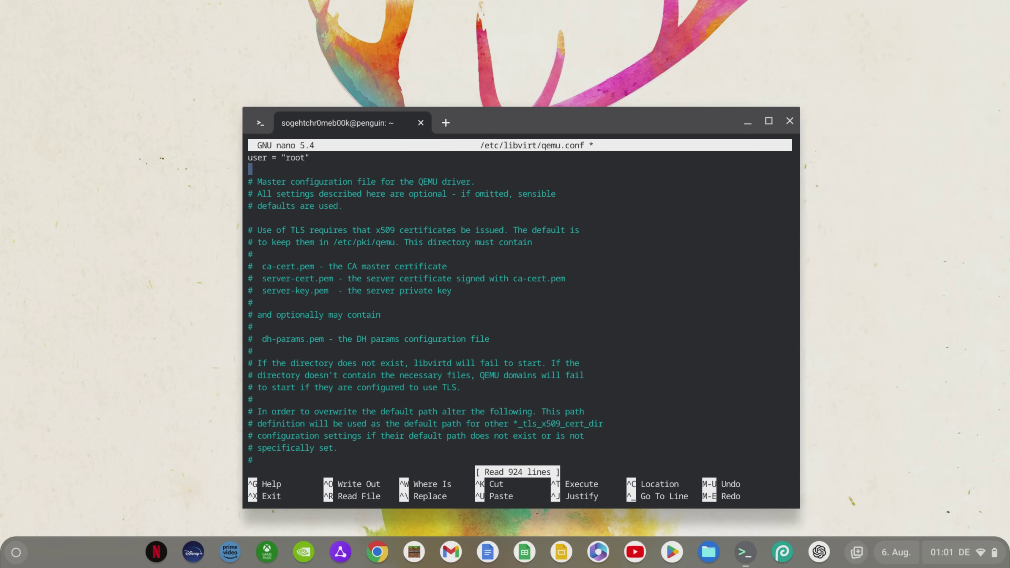
text(group = "root")
key(Return)
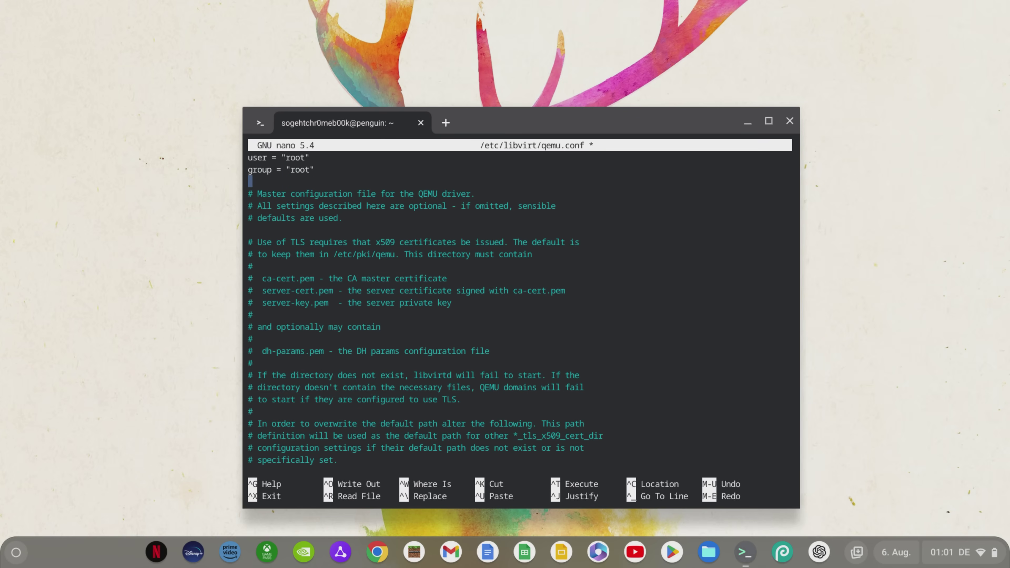
text(remember_owner = 0)
Save qemu.conf, exit nano and close the terminal
key(ctrl+o)
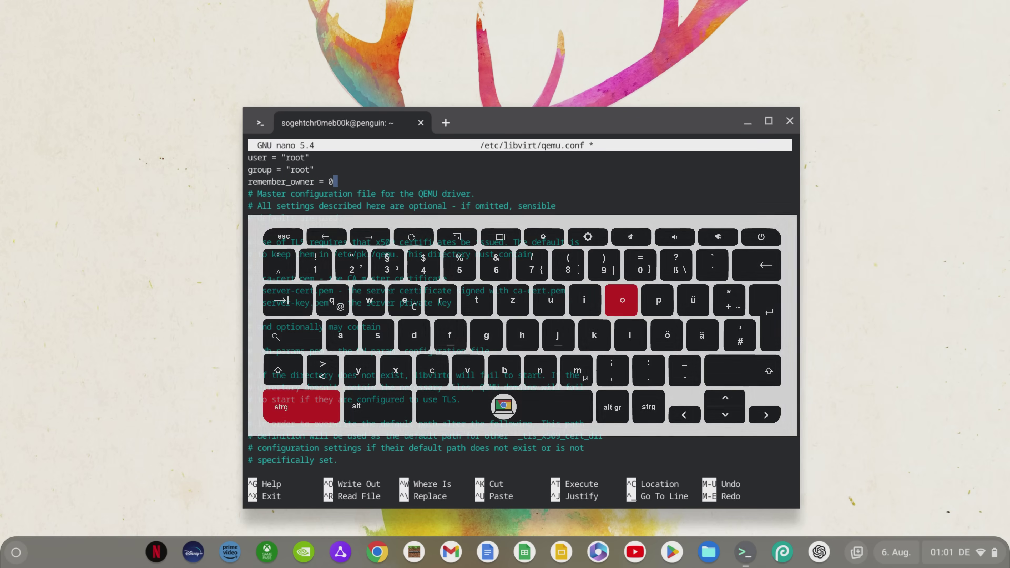
key(Return)
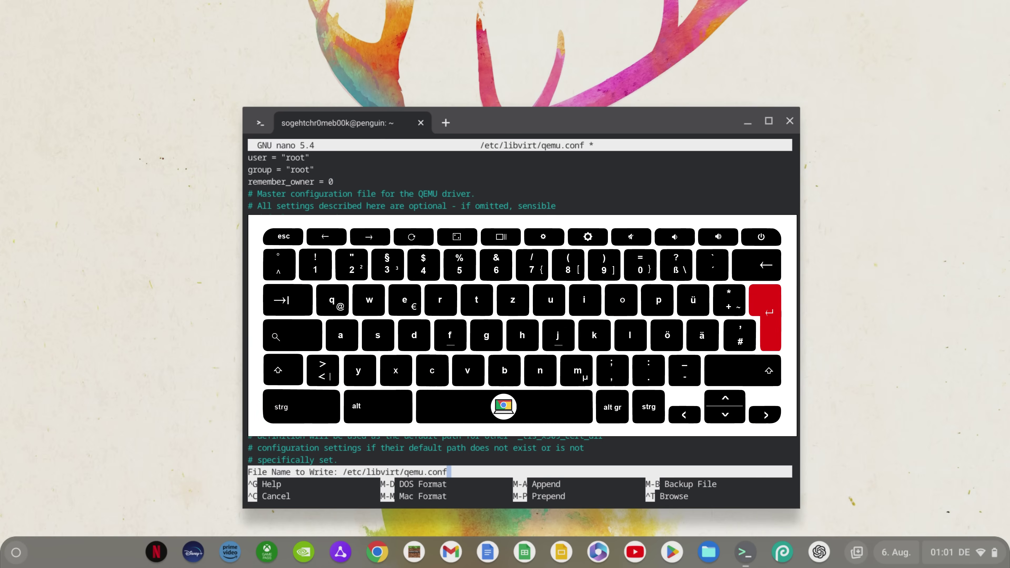
key(ctrl+x)
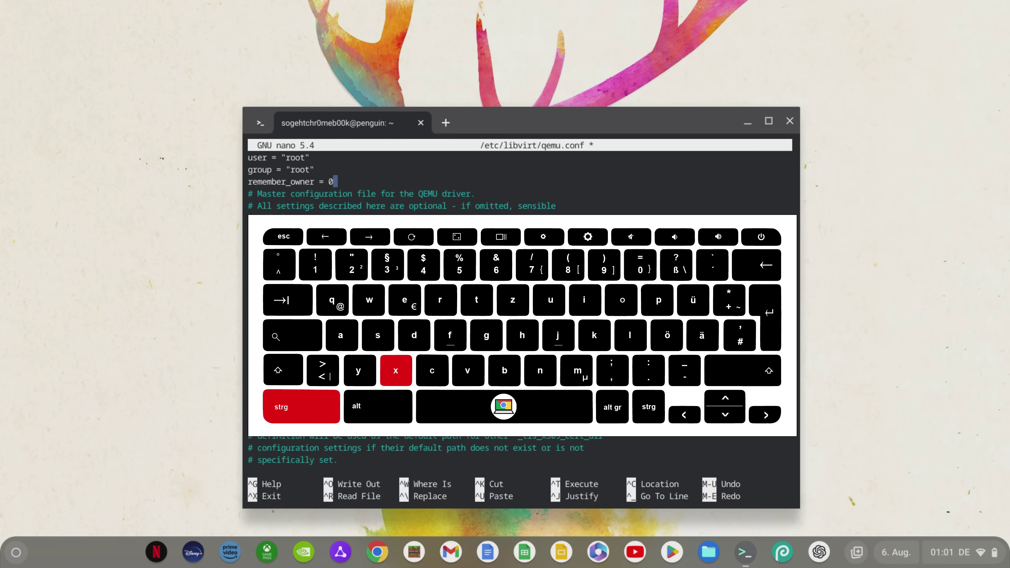
key(Return)
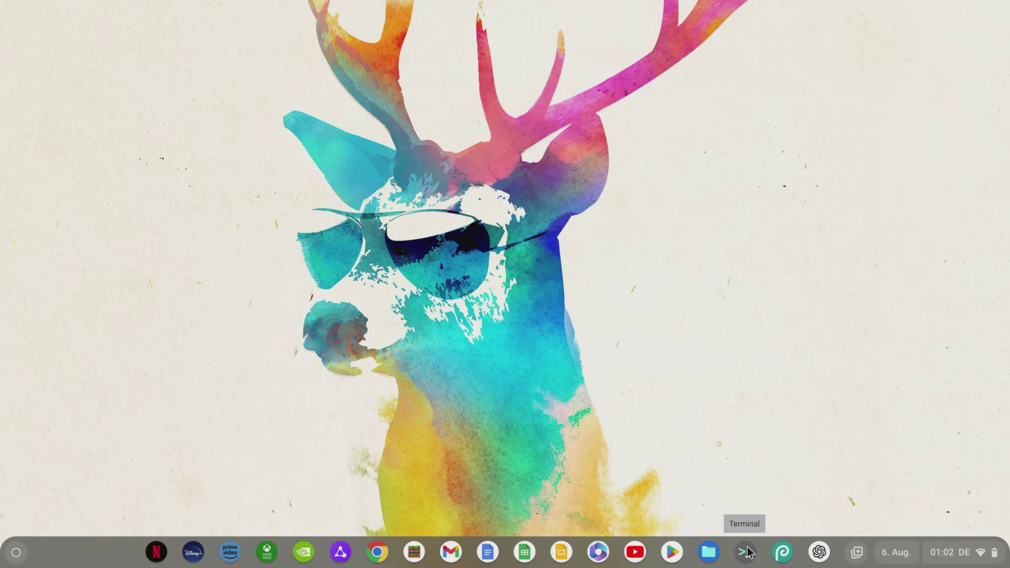
Shut down Linux, then start a new VM using the Windows 10 ISO as install media
right_click(746, 551)
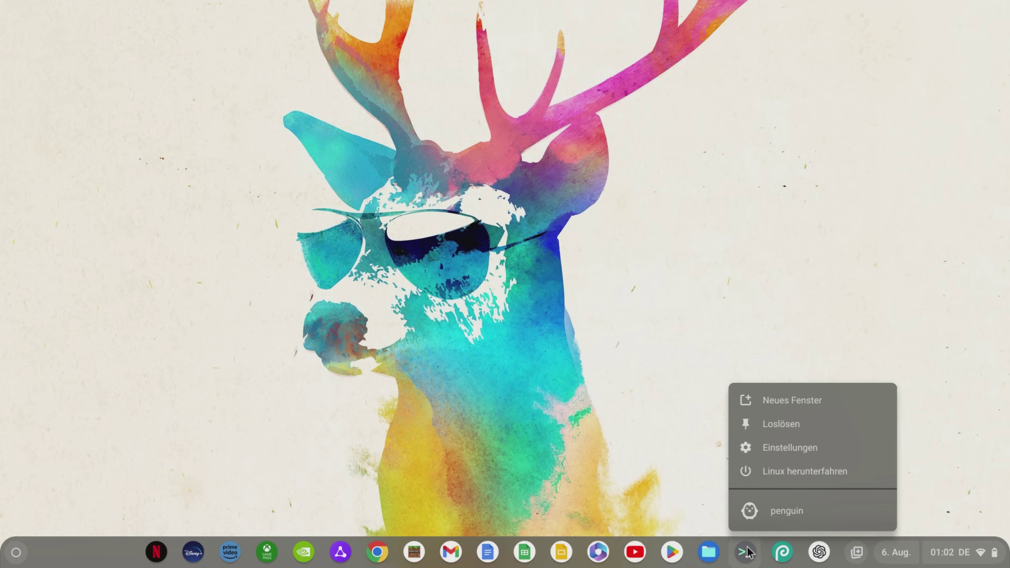
click(861, 472)
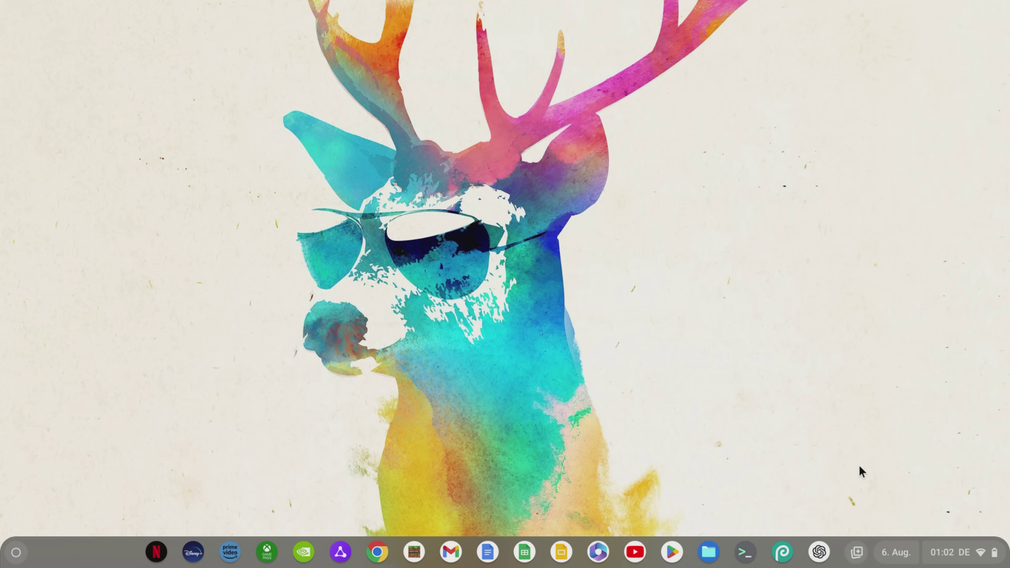
click(340, 132)
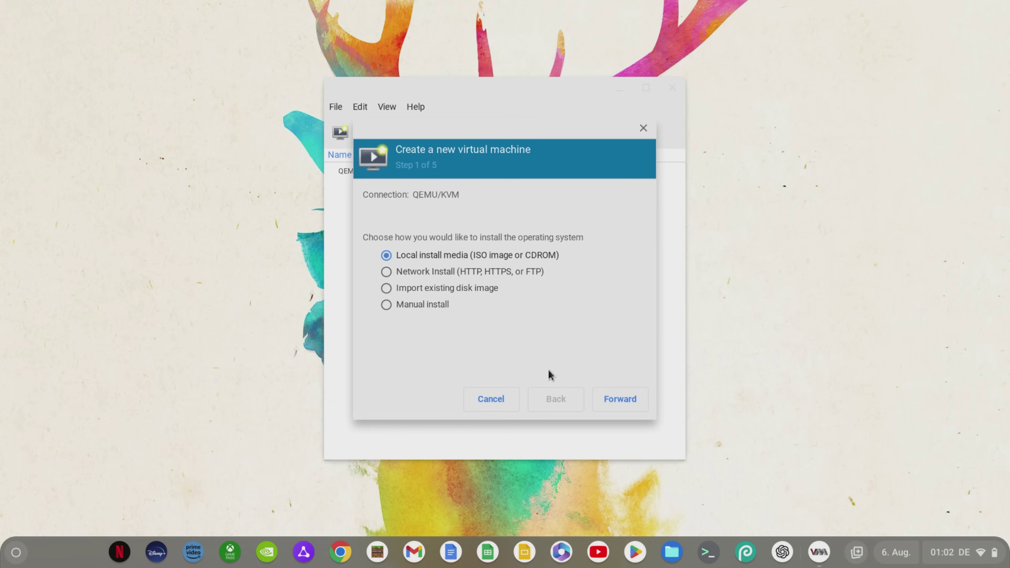
click(620, 399)
click(620, 216)
click(577, 421)
double_click(379, 91)
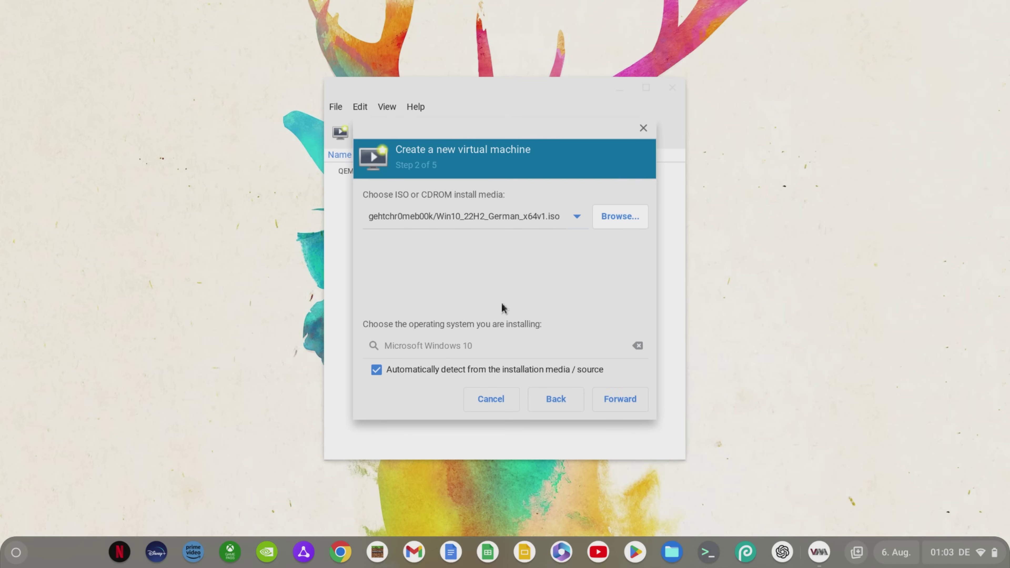
Give the VM one extra CPU and an 80 GiB disk, then finish and start the default network
click(620, 399)
click(481, 262)
click(599, 397)
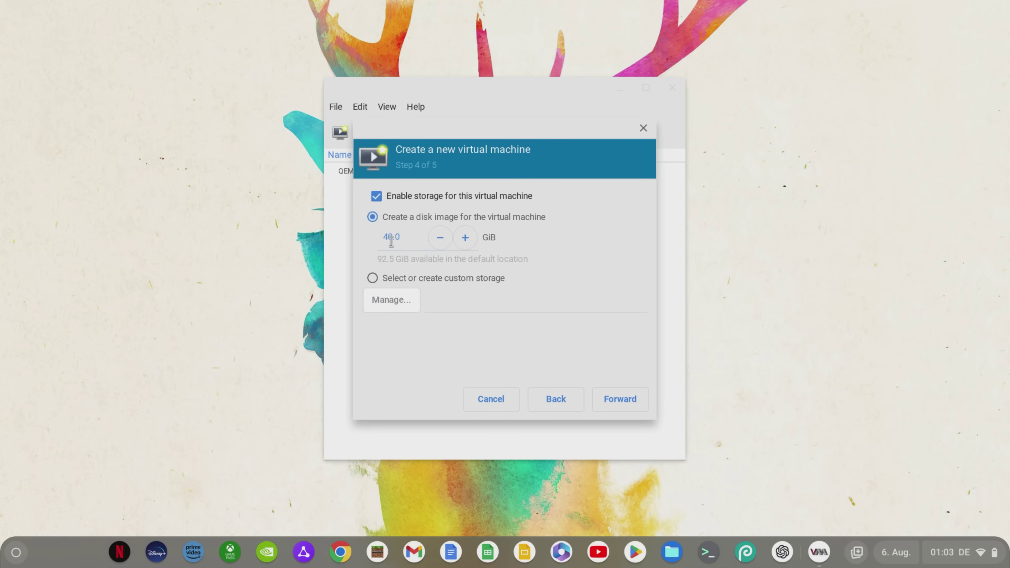
triple_click(391, 241)
text(80)
click(609, 402)
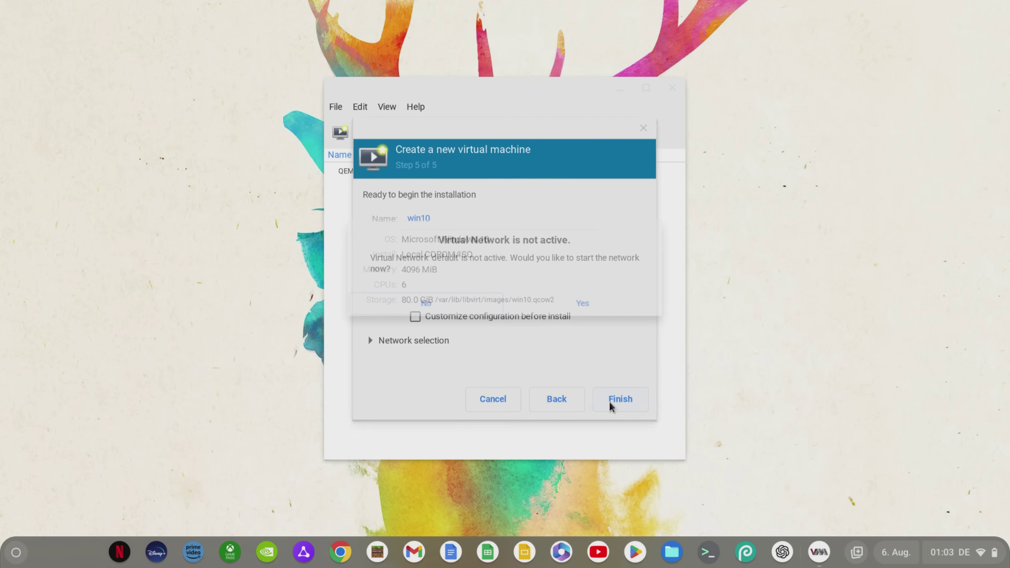
click(547, 304)
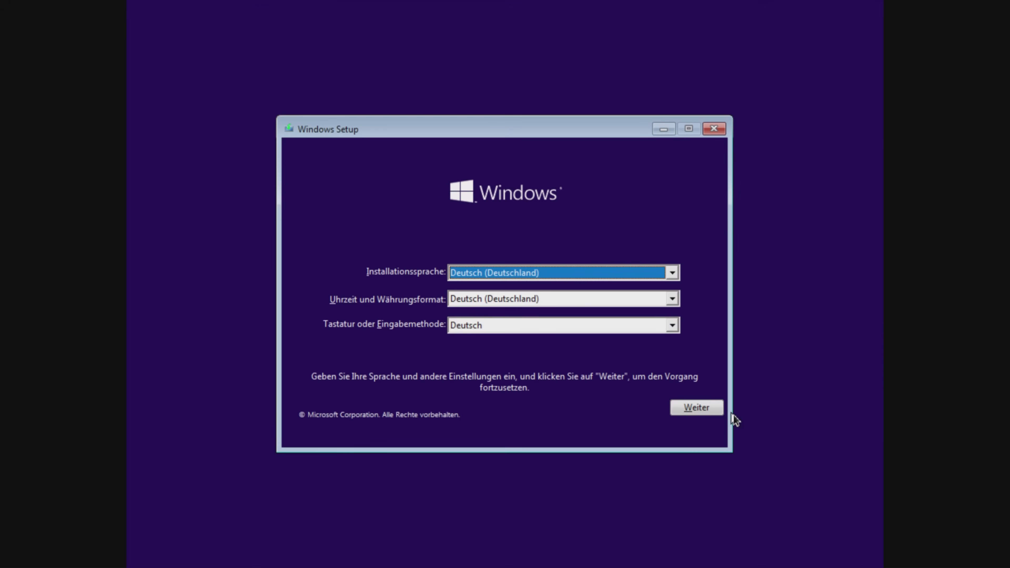
Keep German settings, choose 'Ich habe keinen Product Key', pick Windows 10 Home and accept the license
click(720, 410)
click(545, 289)
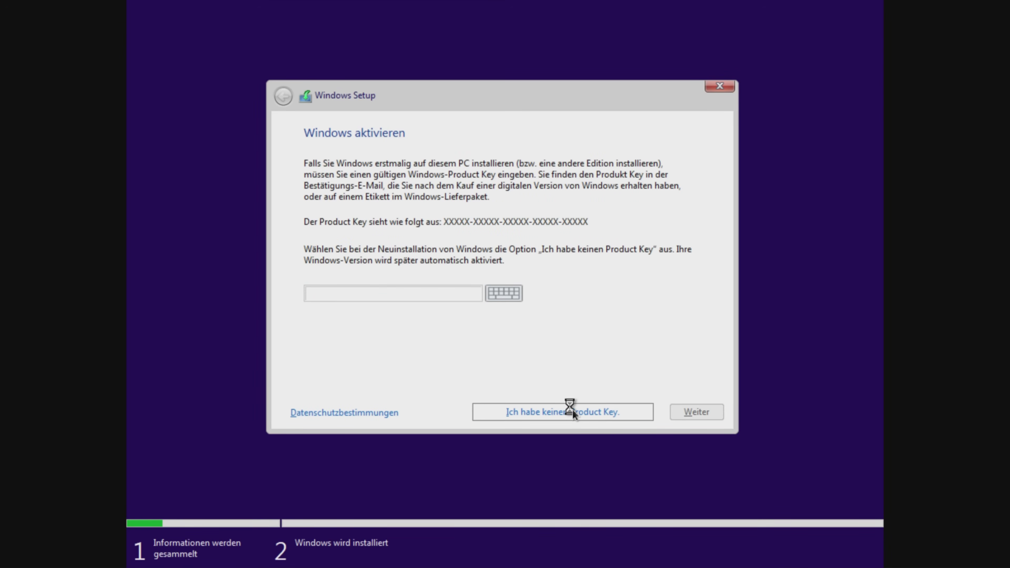
click(572, 410)
click(682, 418)
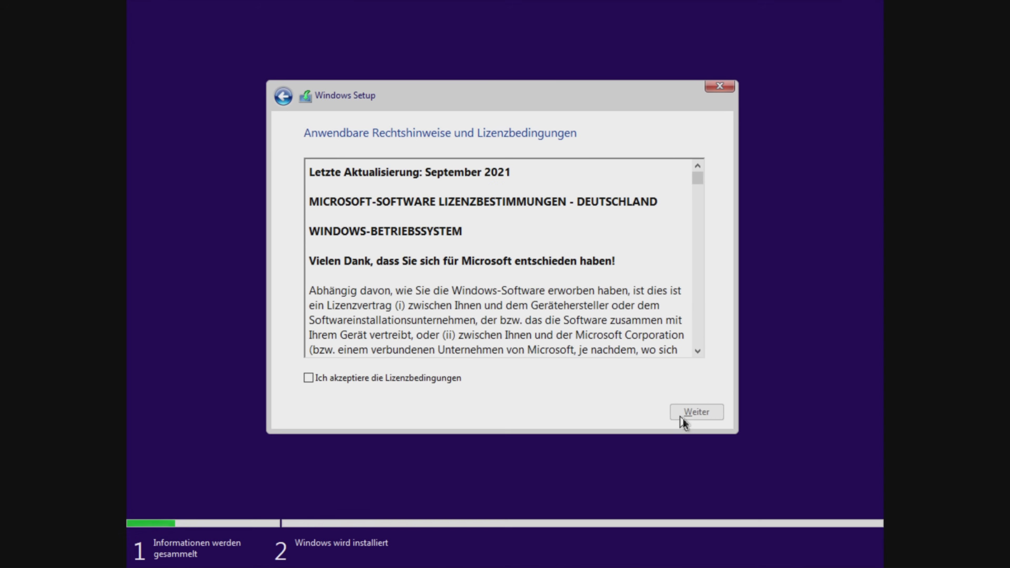
click(452, 380)
click(684, 417)
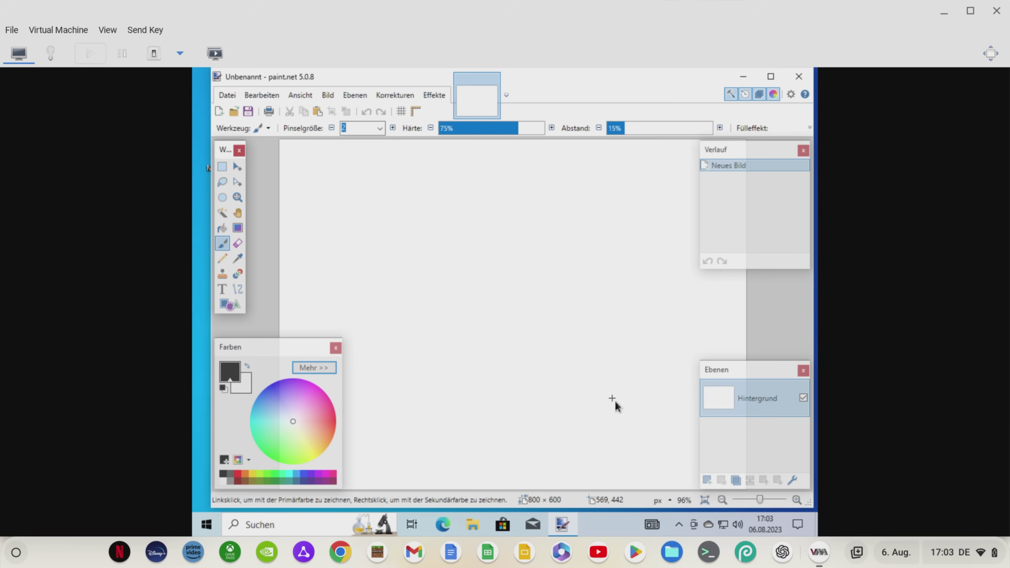
Draw two brush strokes and a smile-shaped stroke on the paint.net canvas
drag(453, 217, 443, 264)
drag(492, 208, 479, 261)
mouse_move(382, 264)
mouse_down()
mouse_move(444, 311)
mouse_move(543, 270)
mouse_up()
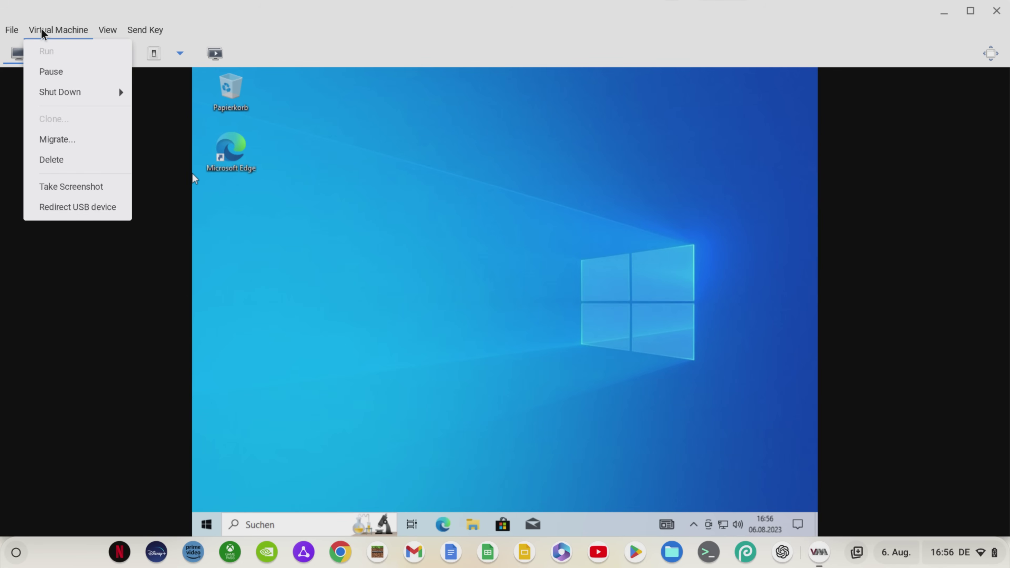
Try the VM display fullscreen, then set scaling to only-when-fullscreen and then always
mouse_move(120, 92)
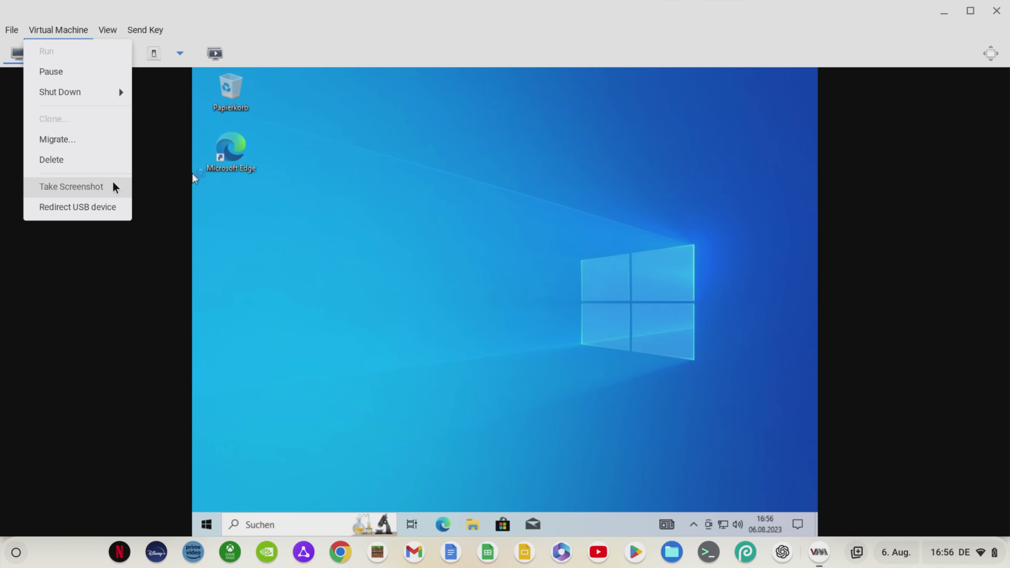
click(148, 119)
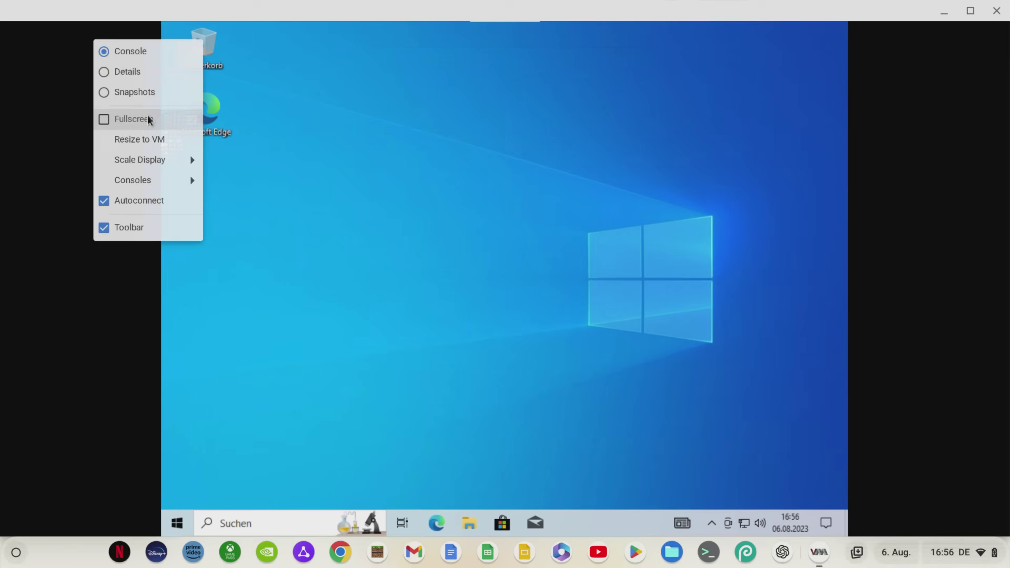
click(148, 119)
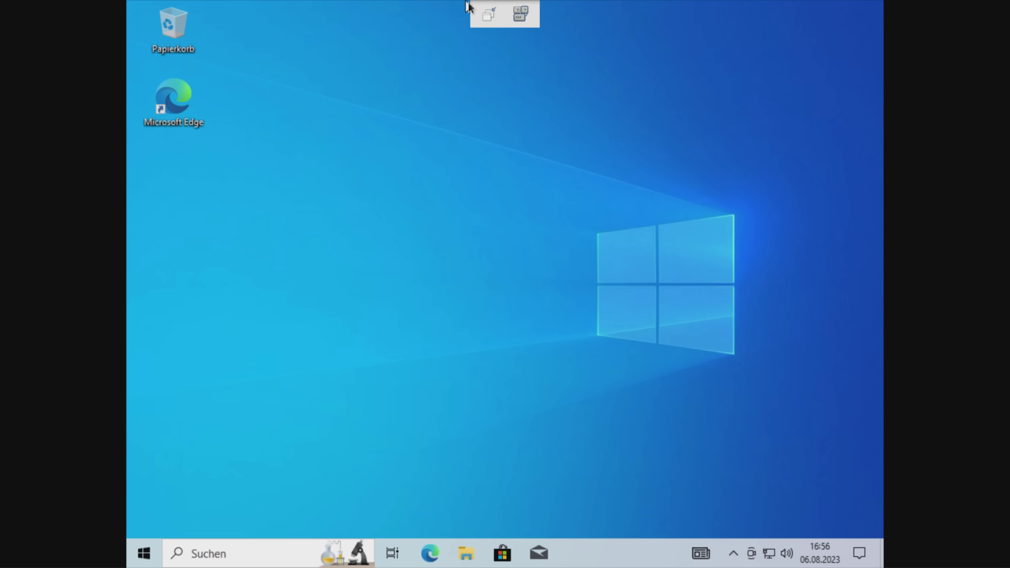
click(489, 14)
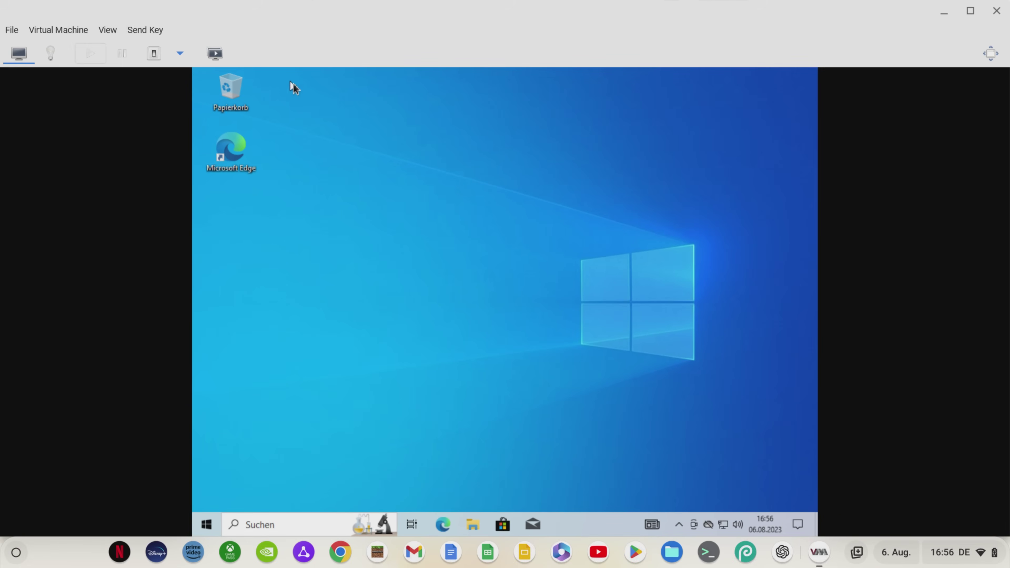
click(107, 31)
mouse_move(174, 161)
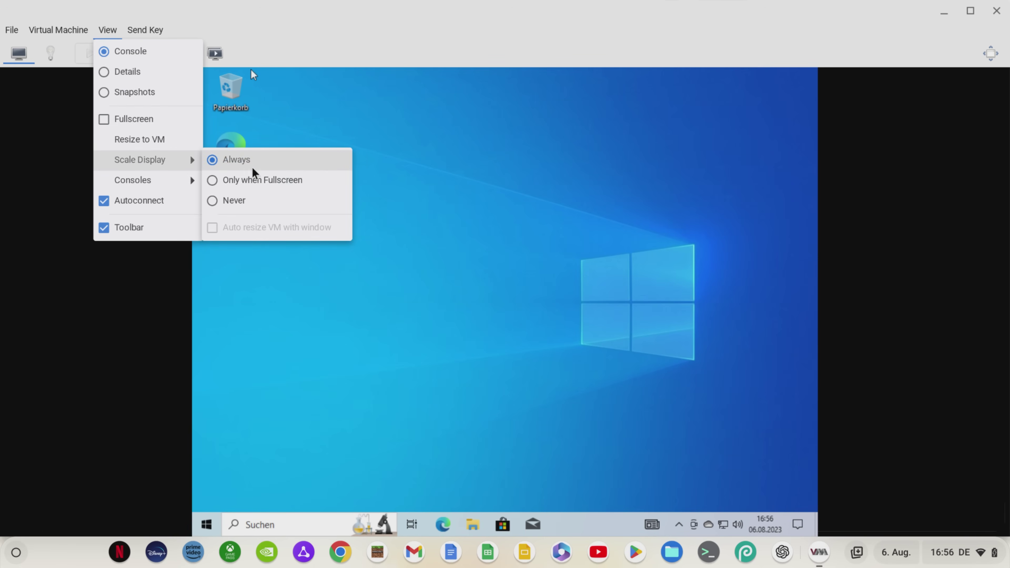
click(260, 183)
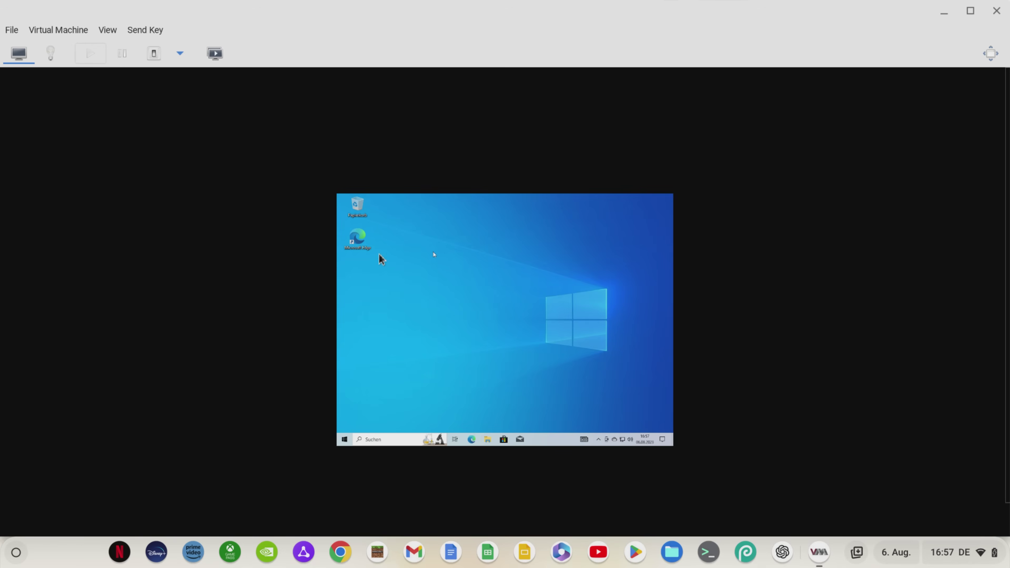
click(107, 30)
mouse_move(151, 160)
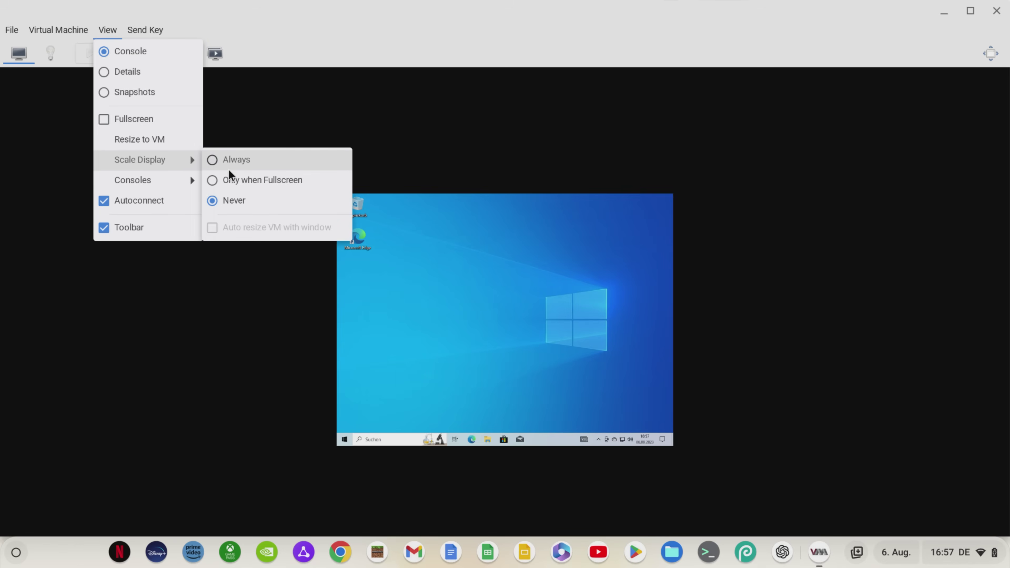
click(239, 160)
Check the console and send-key menus, go fullscreen again and paint two more brush strokes
click(112, 30)
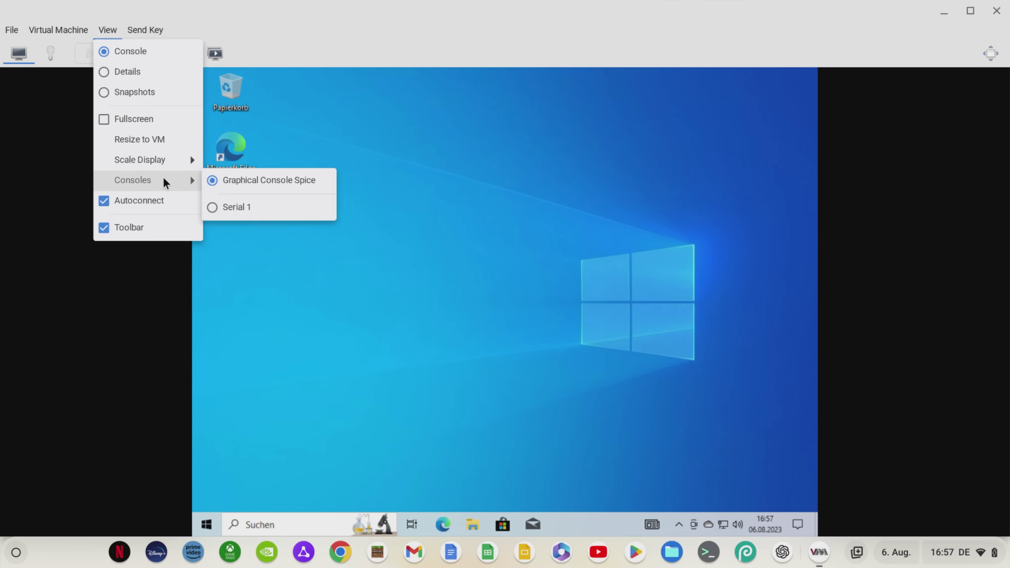
click(146, 30)
click(107, 30)
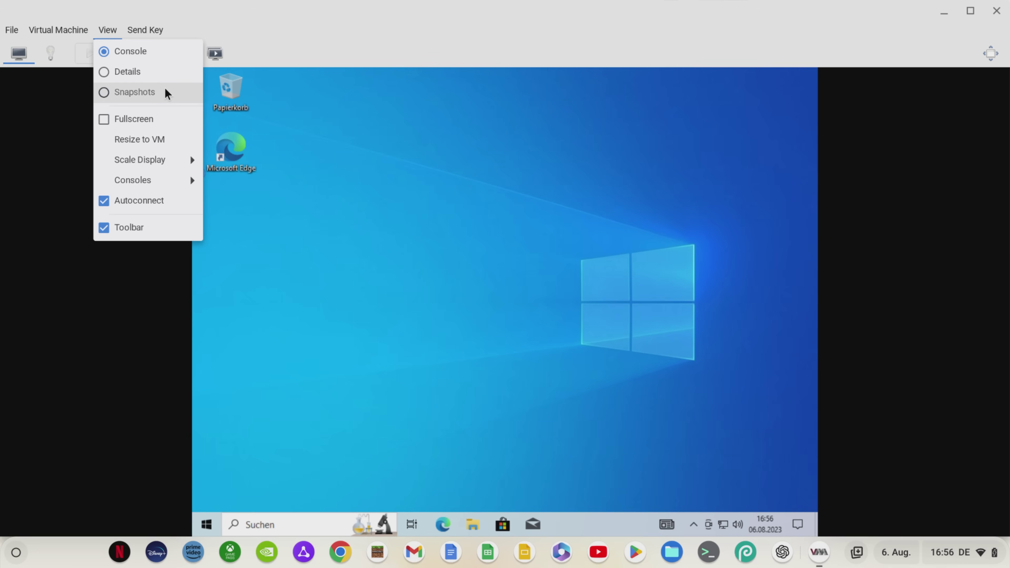
click(147, 115)
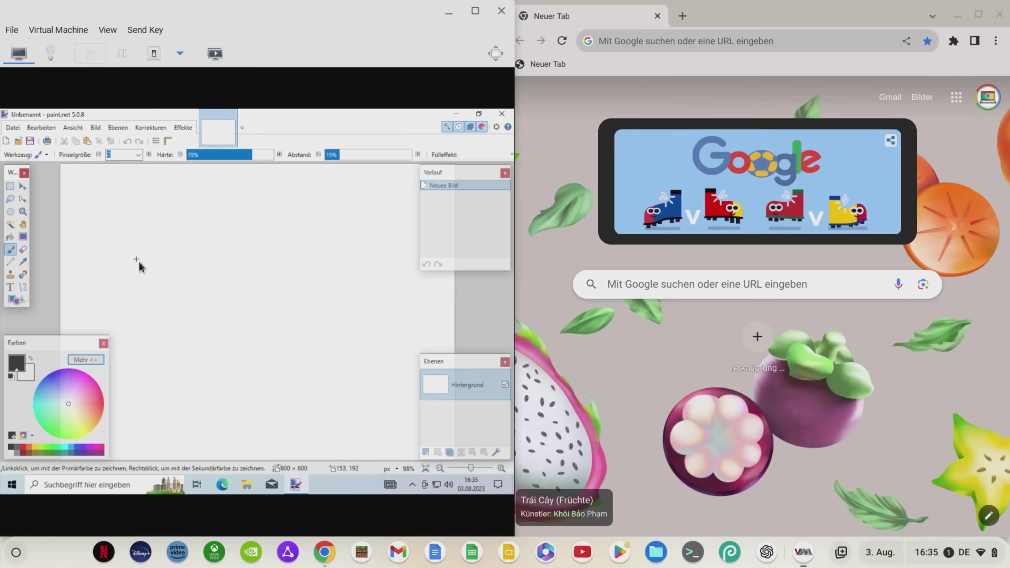
drag(137, 260, 235, 320)
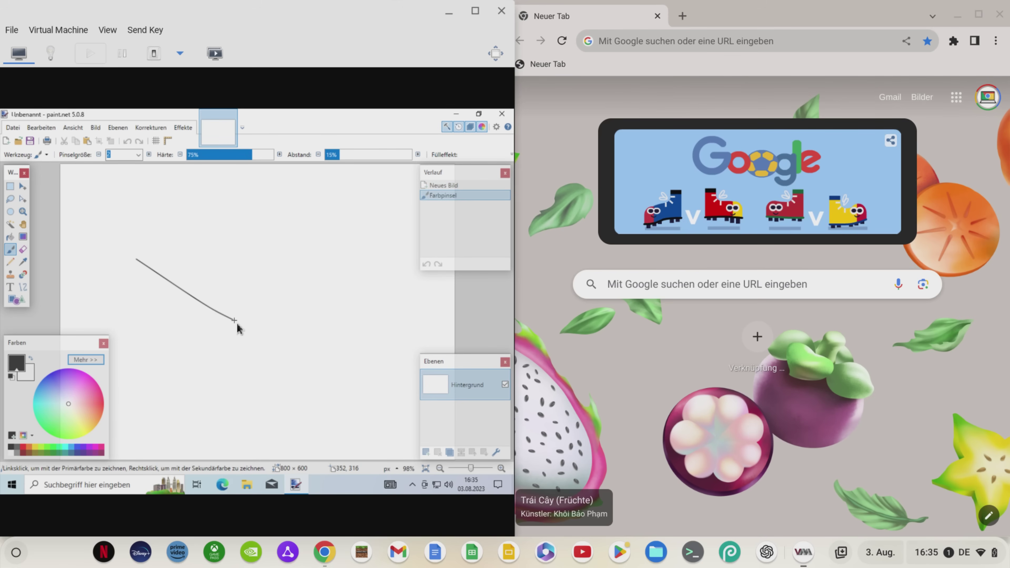
drag(339, 229, 167, 429)
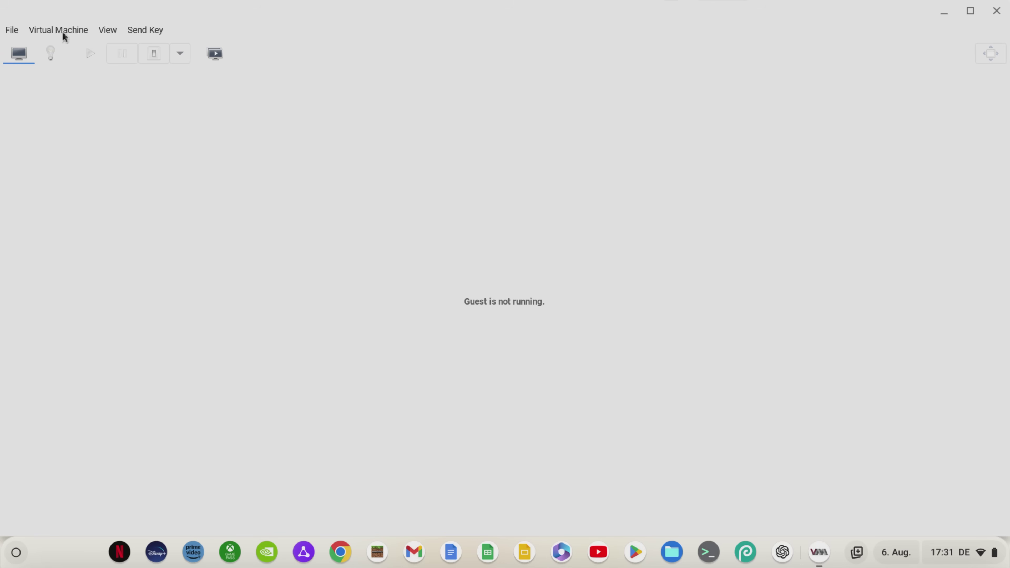
Try running the Windows VM, then start the network with 'sudo virsh net-start default'
click(63, 33)
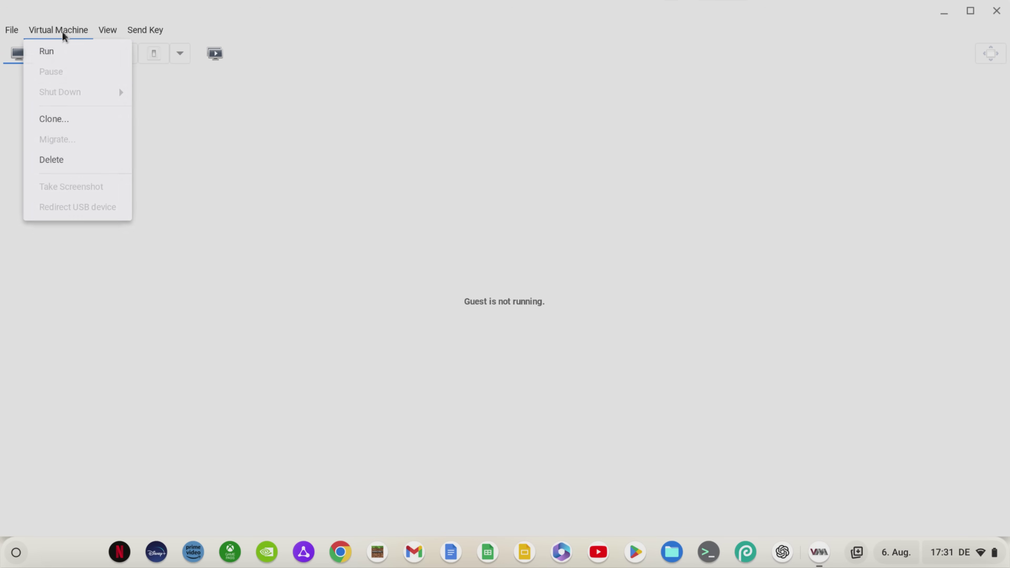
click(69, 55)
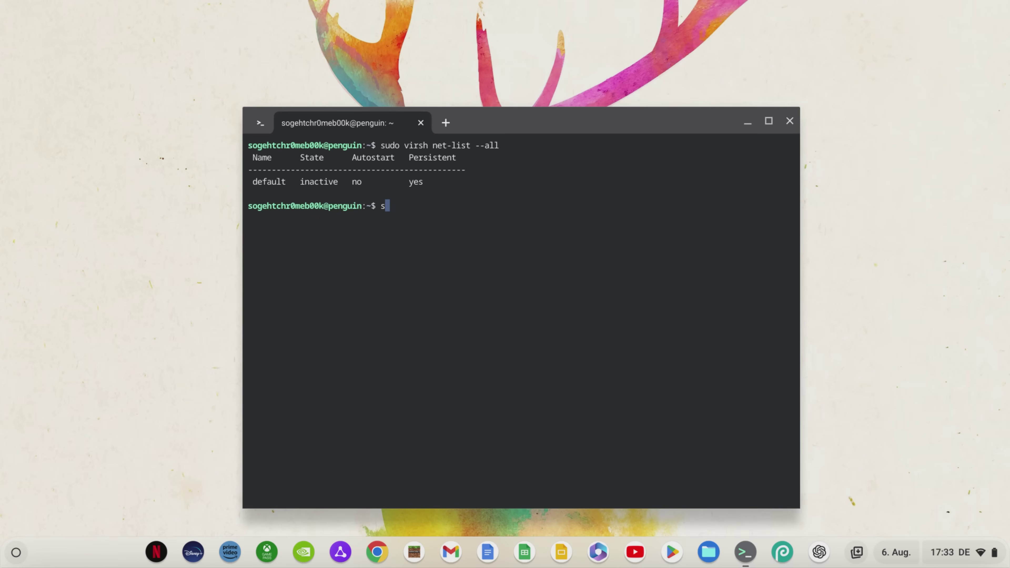
text(udo virsh net-start defa)
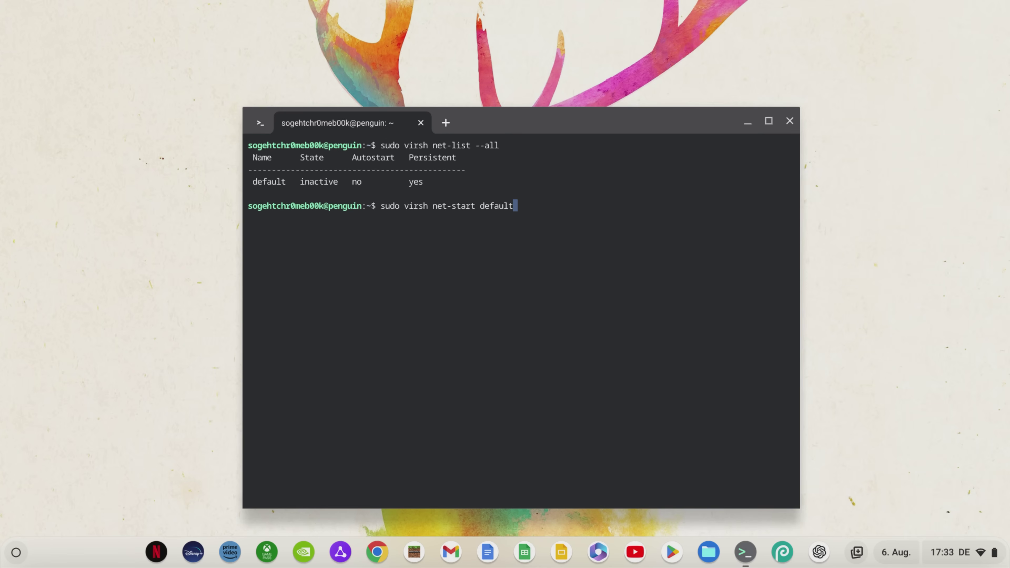
text(ult)
key(Return)
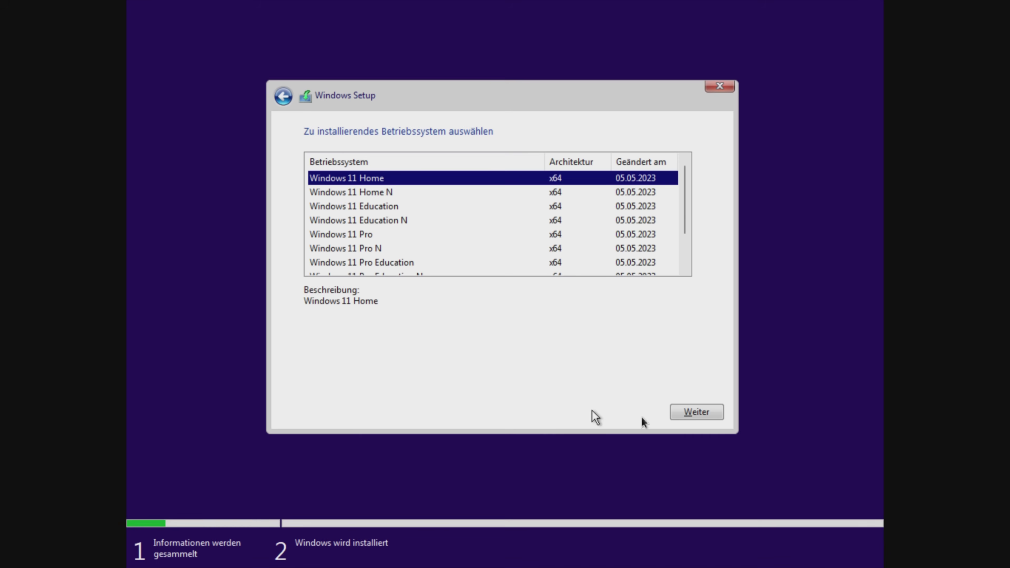
Continue Windows Setup with Windows 11 Home selected
click(679, 417)
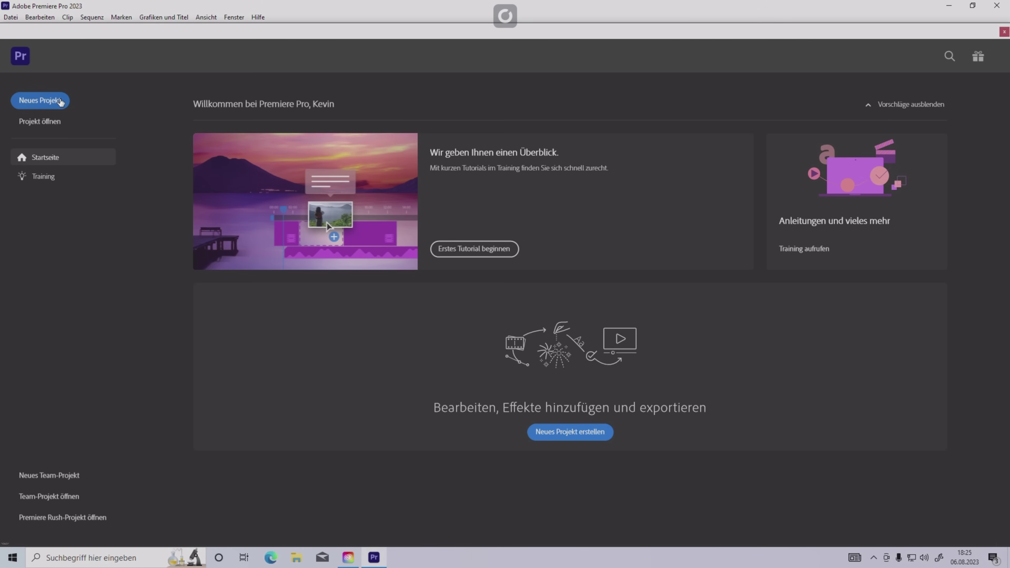
Create a new Premiere project with the football clip and play the sequence back
click(40, 101)
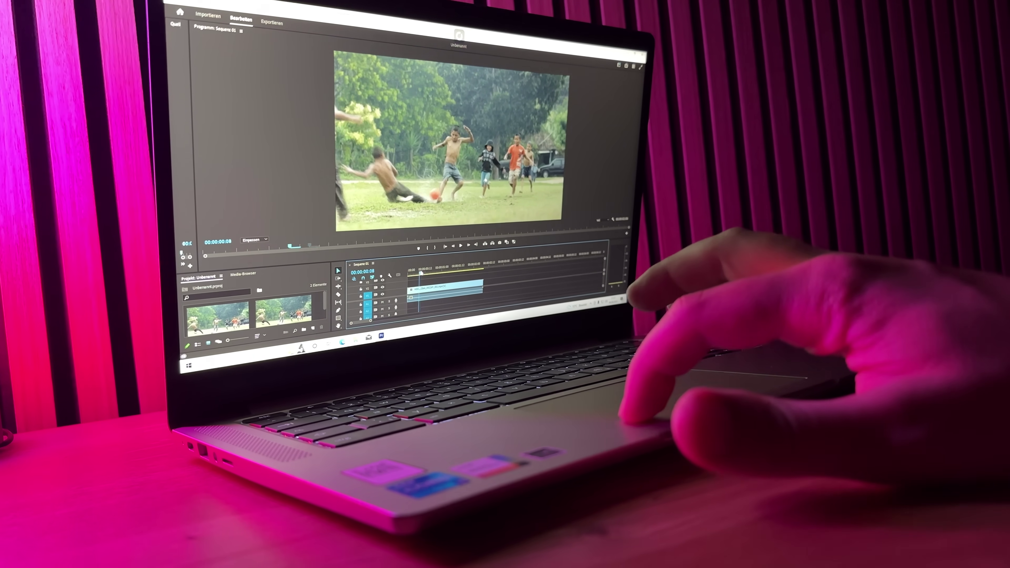
click(461, 244)
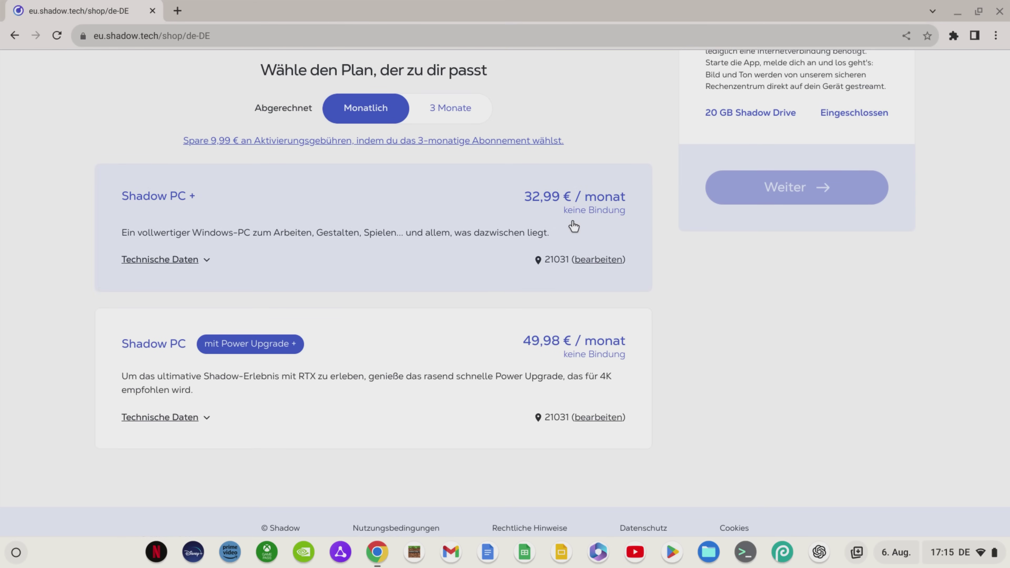
Expand Technische Daten on both plans and select Shadow PC mit Power Upgrade + at 49,98 €
click(195, 263)
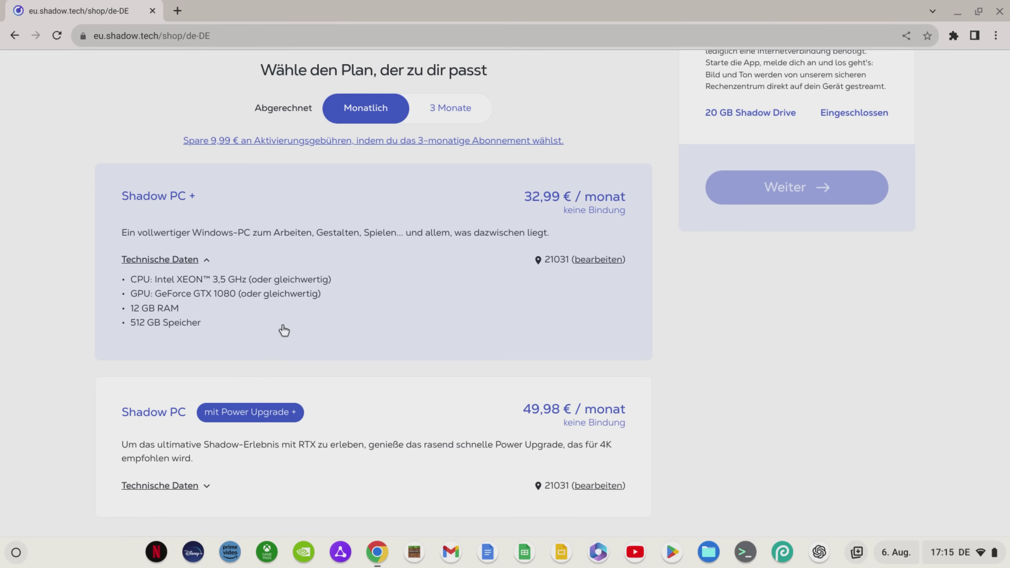
scroll(284, 331, down, 2)
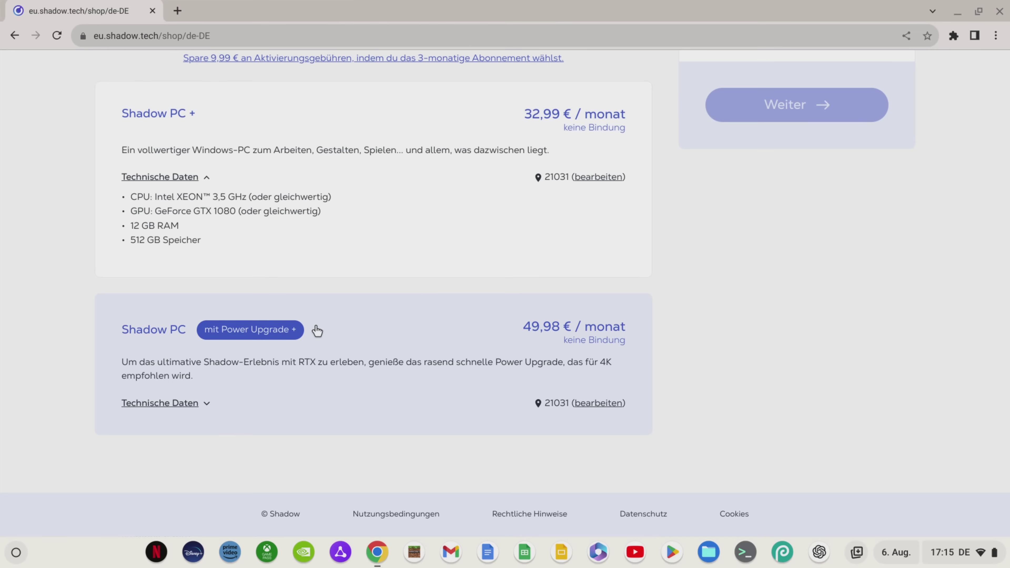
click(205, 405)
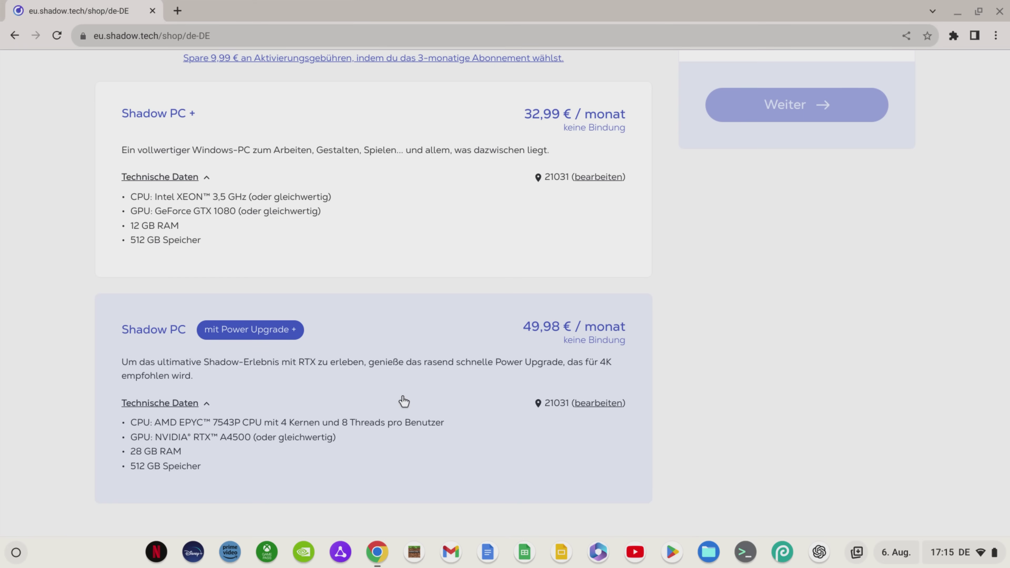
click(449, 384)
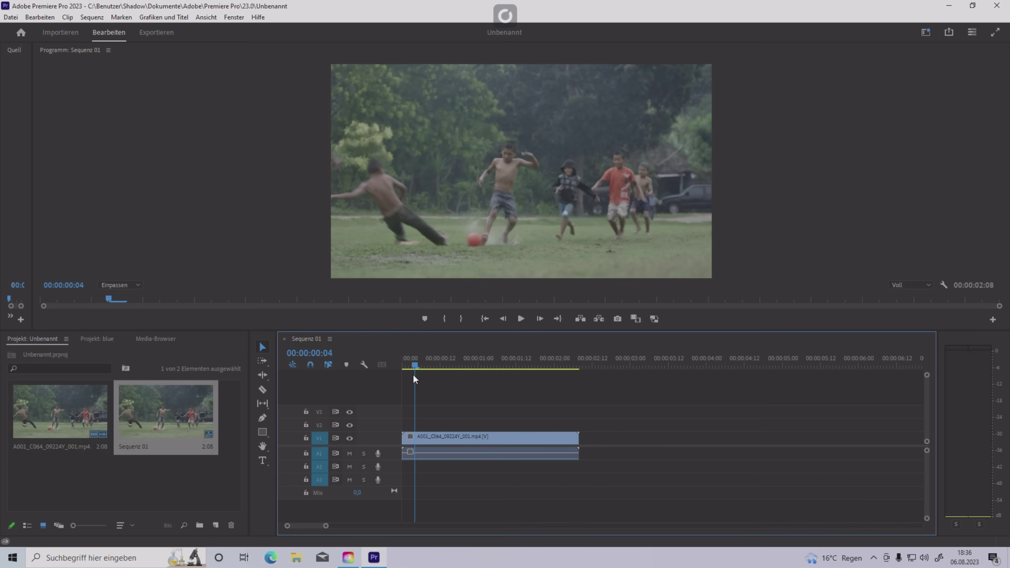
Return the Sequenz 01 playhead to the start and play it in the Program monitor
key(Home)
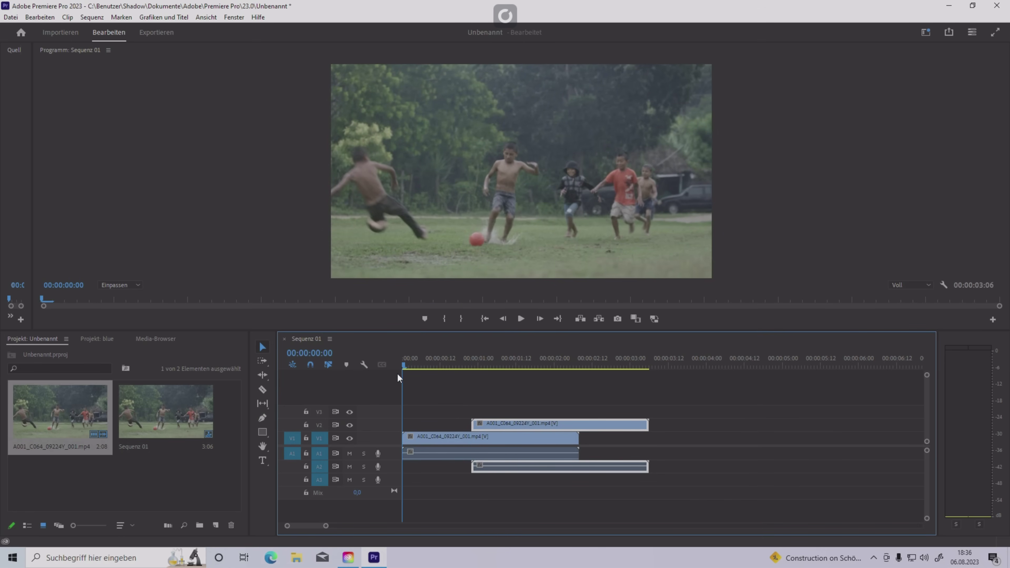
click(521, 318)
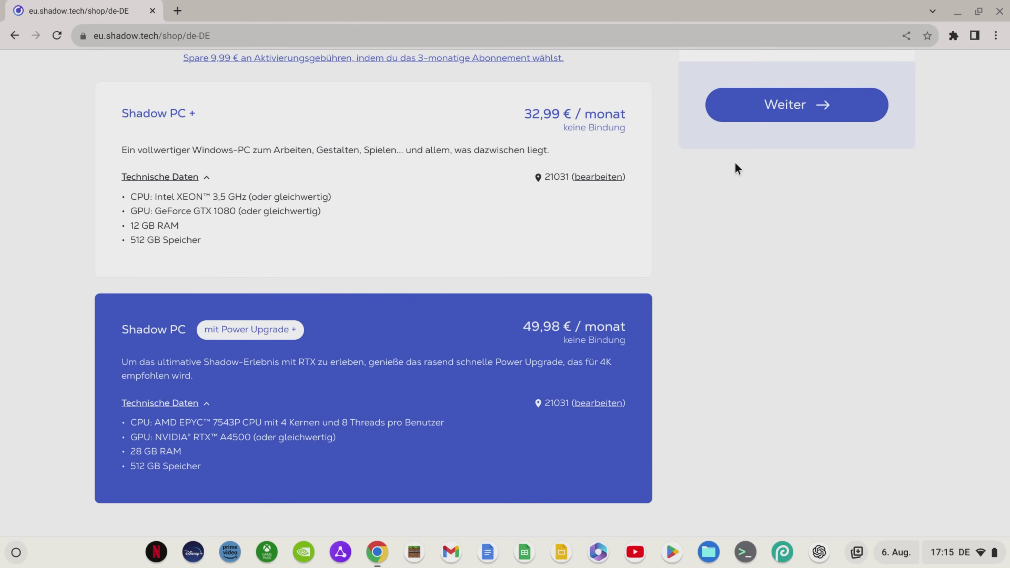
Continue from the plan list to the next order step and view its storage slider and summary
click(784, 106)
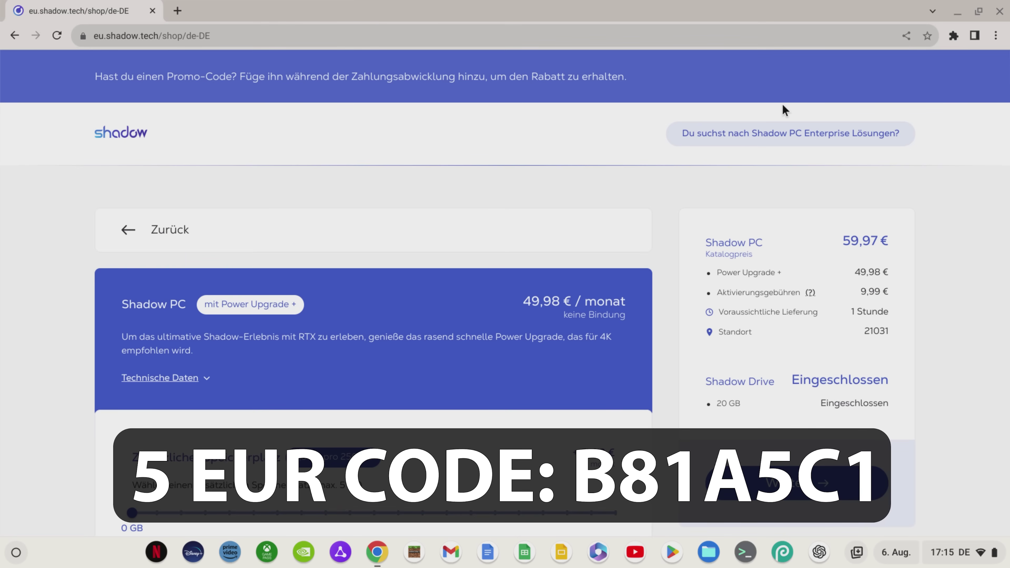
scroll(783, 105, down, 3)
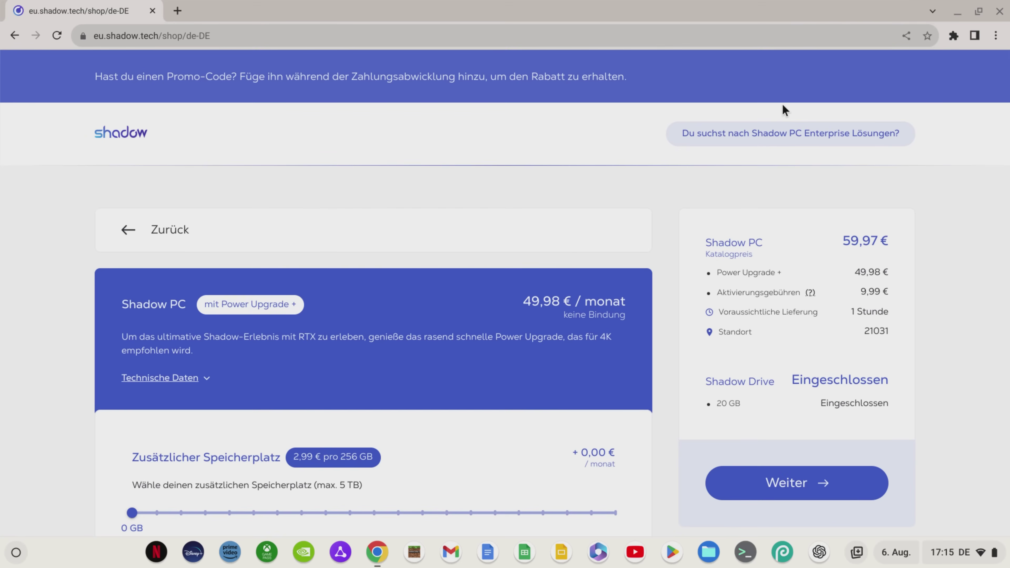
scroll(783, 103, down, 3)
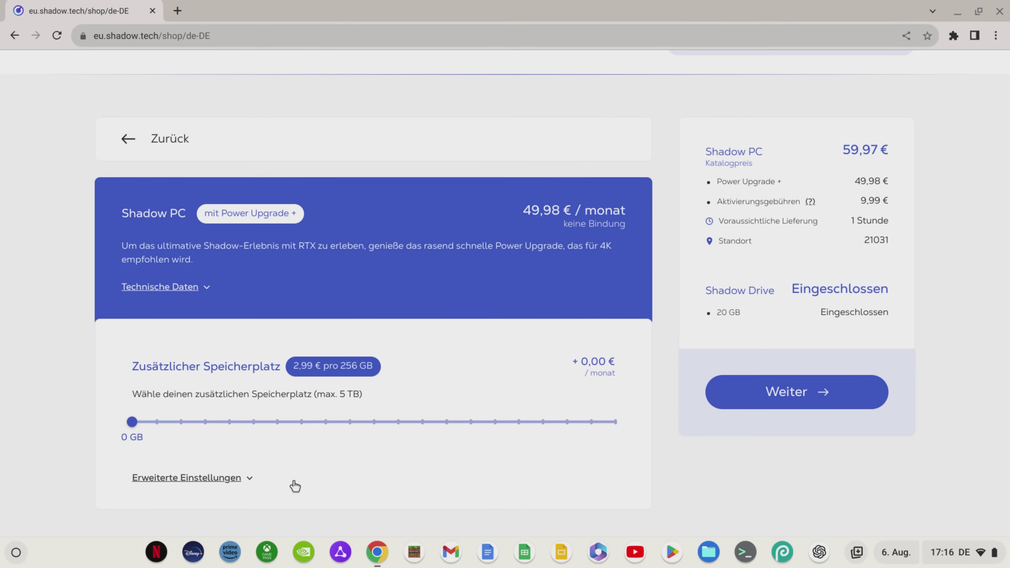
Keep the advanced settings at Automatisch, Deutsch and QWERTZ - Deutsch, then continue to account creation
click(241, 482)
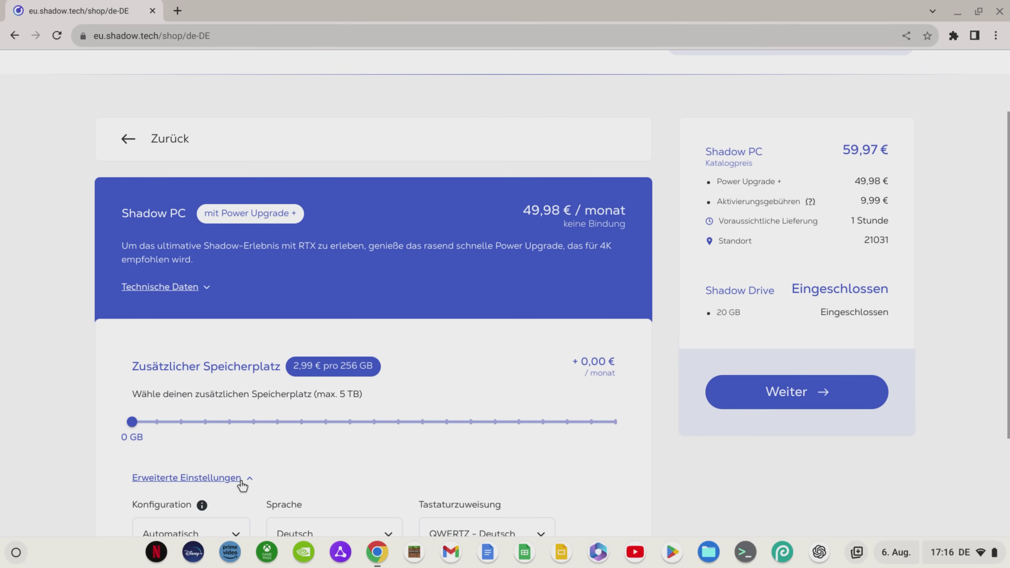
scroll(242, 483, down, 3)
click(216, 399)
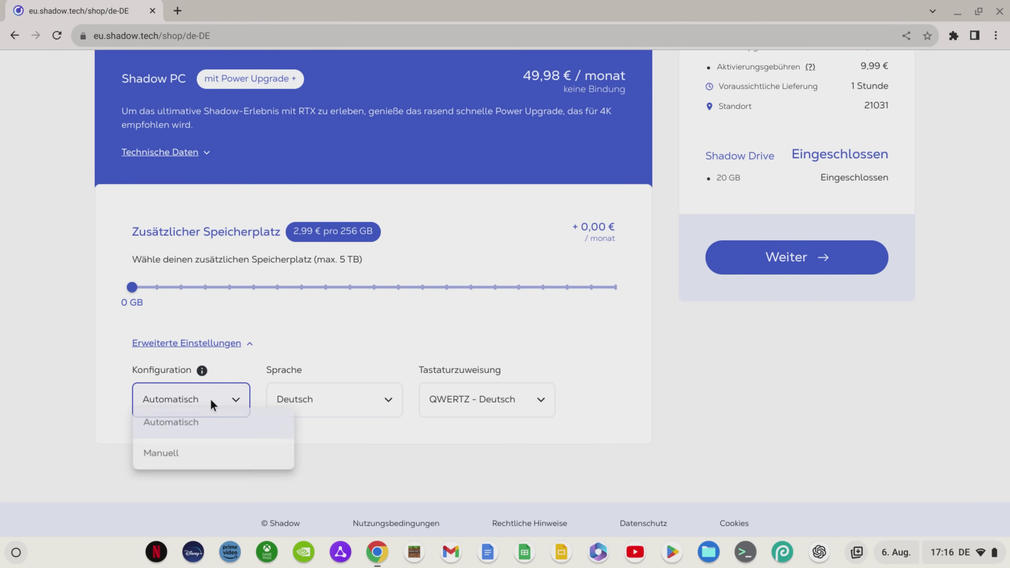
click(211, 404)
click(336, 404)
click(530, 327)
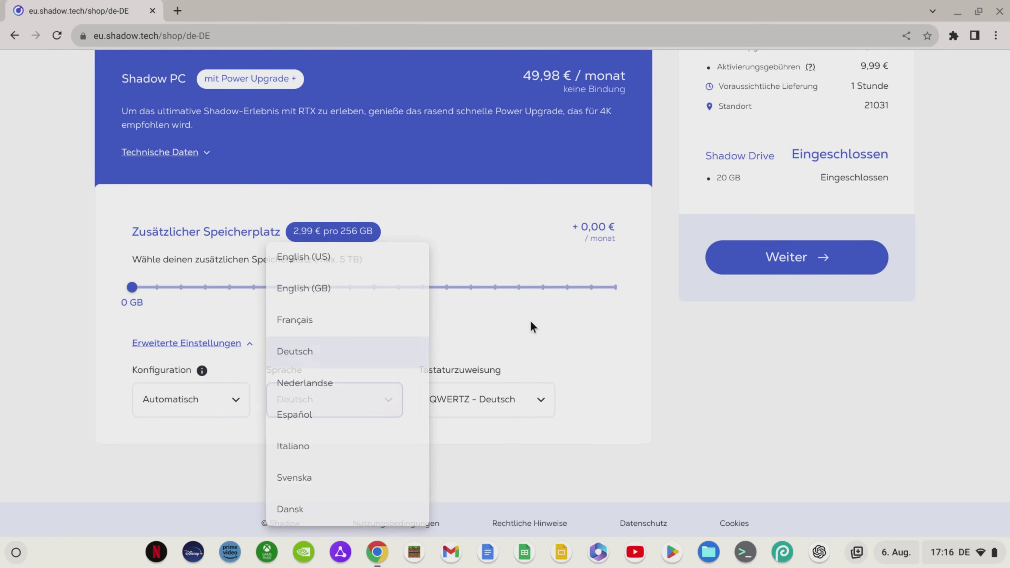
click(526, 399)
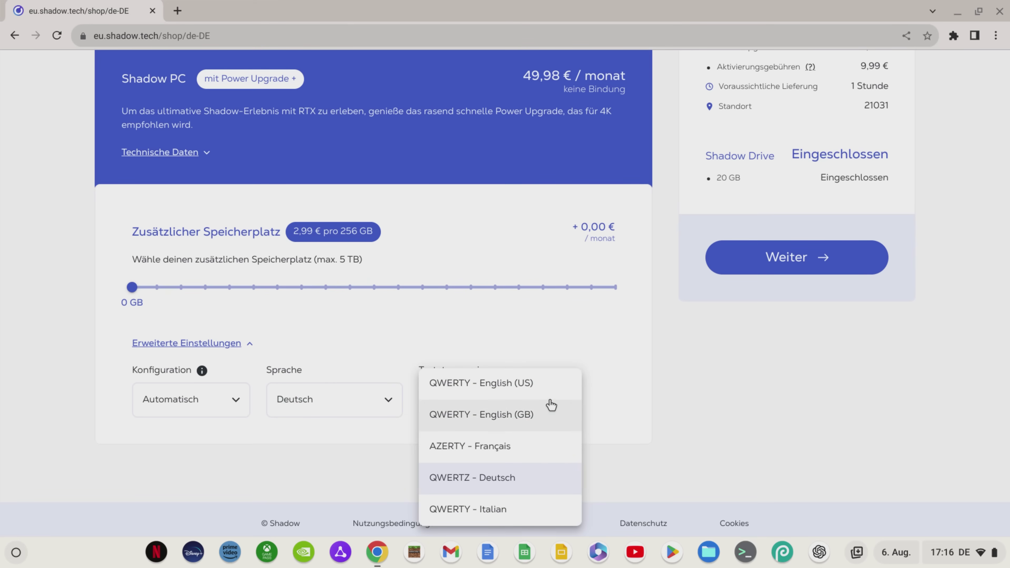
click(540, 488)
scroll(594, 395, up, 4)
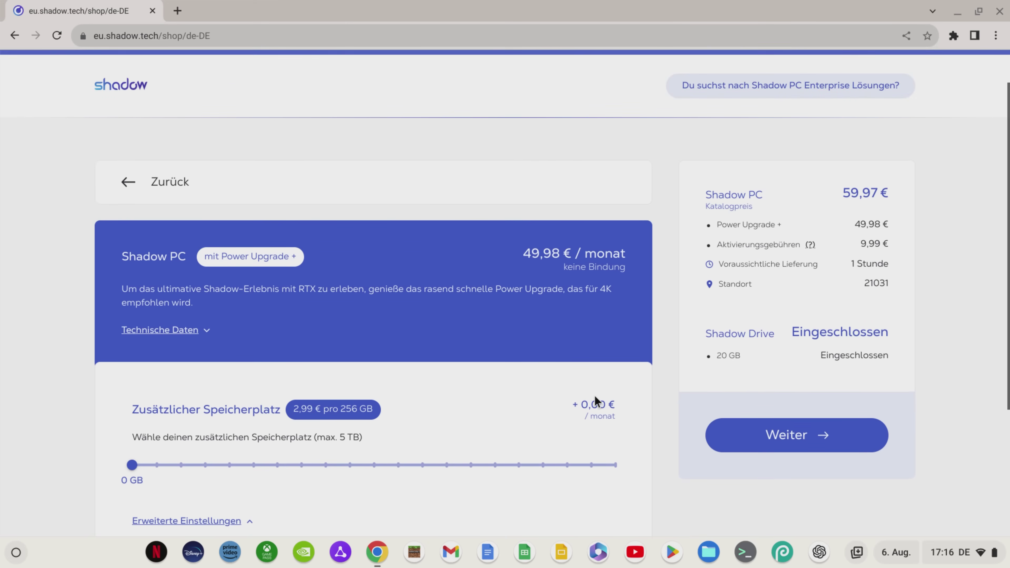
click(743, 416)
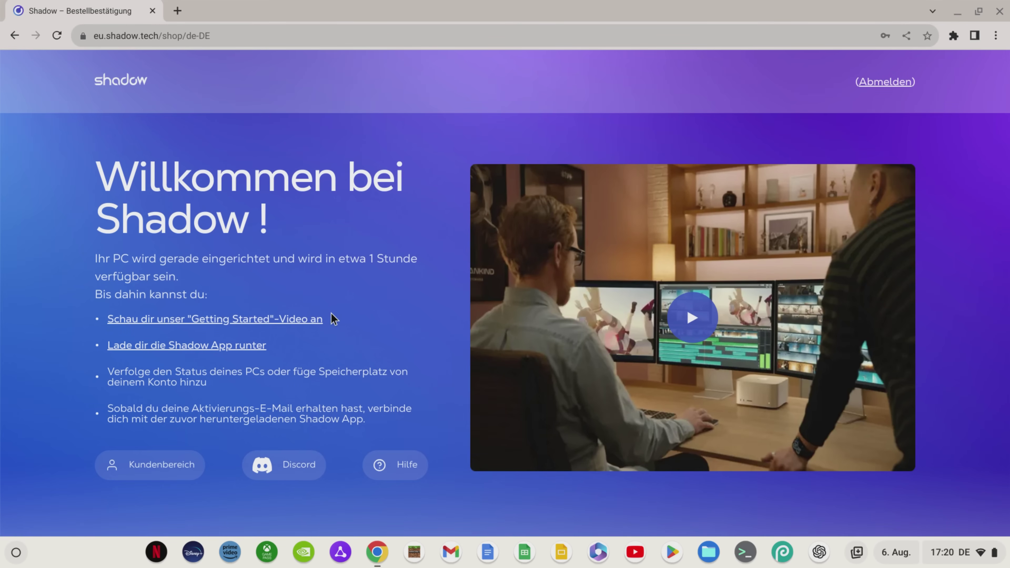
Open the Shadow PC app's Google Play page from the Android entry on Shadow's downloads page
click(246, 346)
scroll(449, 361, down, 7)
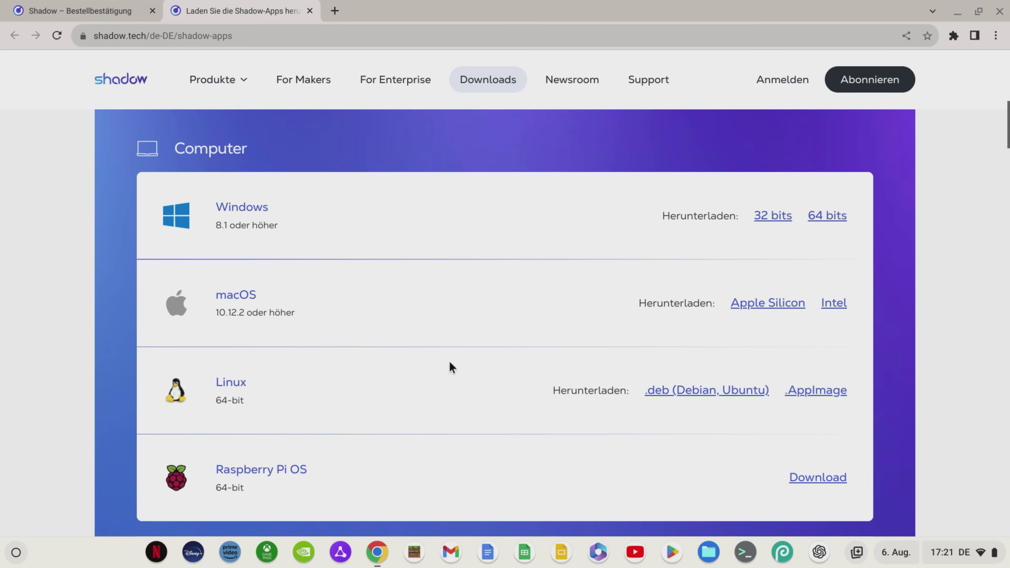
scroll(450, 361, down, 3)
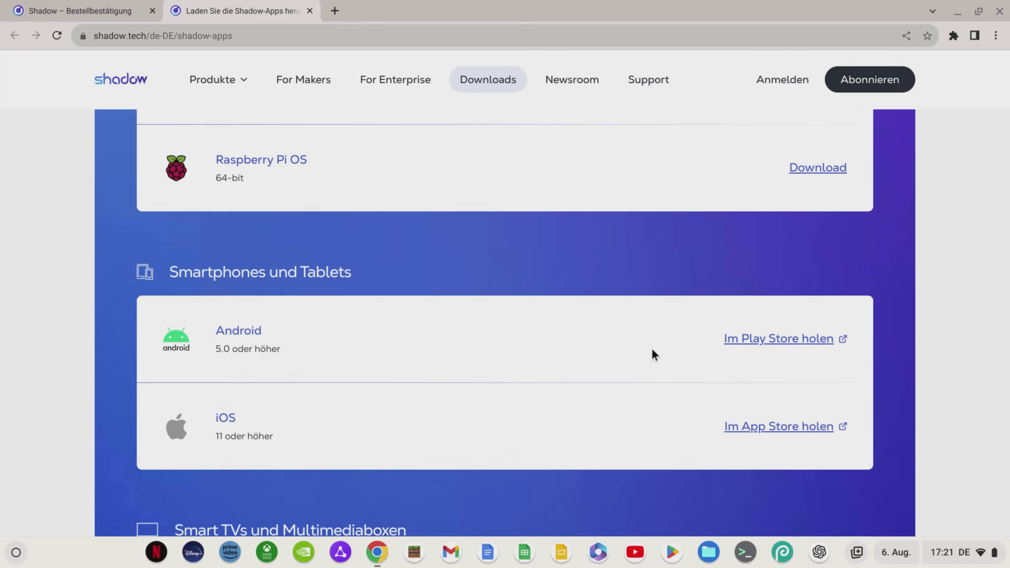
click(760, 340)
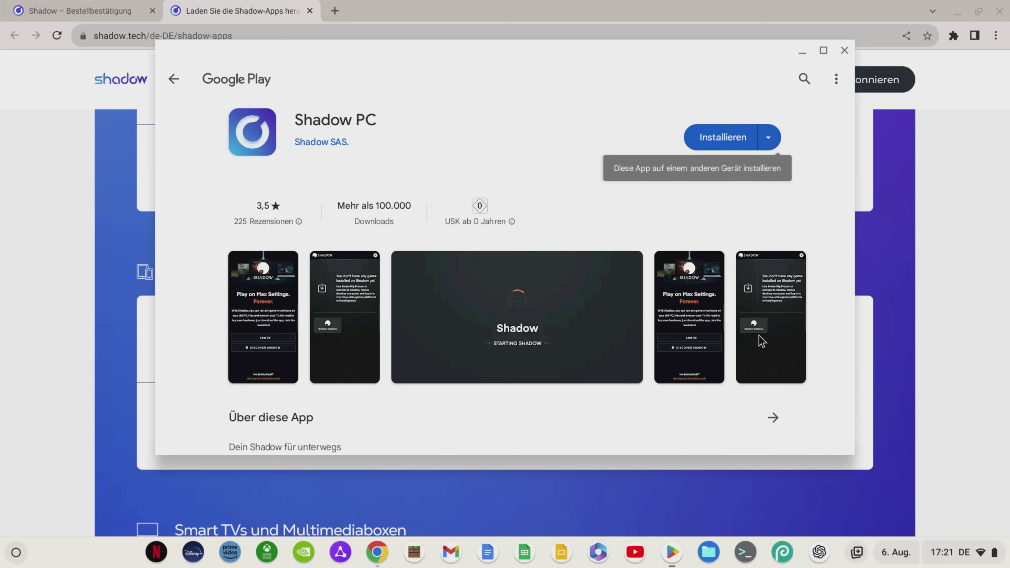
Install the Shadow PC app from Google Play, launch it and dismiss the size notice
click(722, 136)
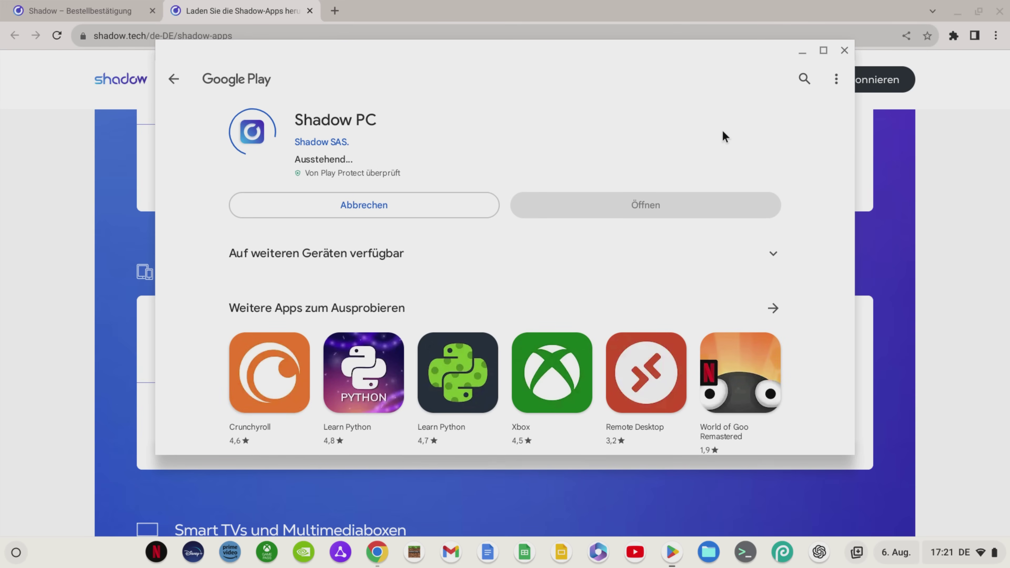
click(673, 180)
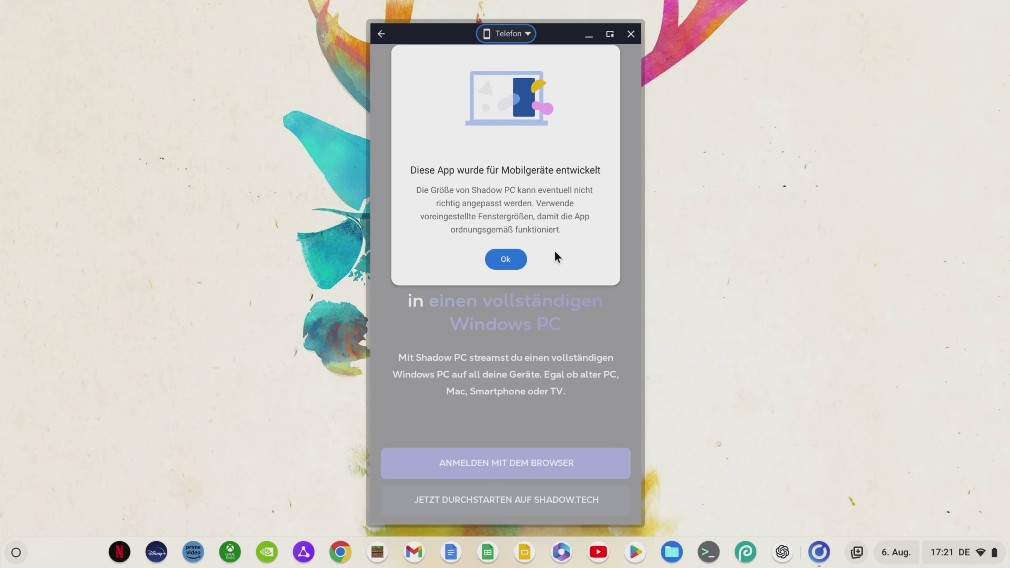
click(506, 259)
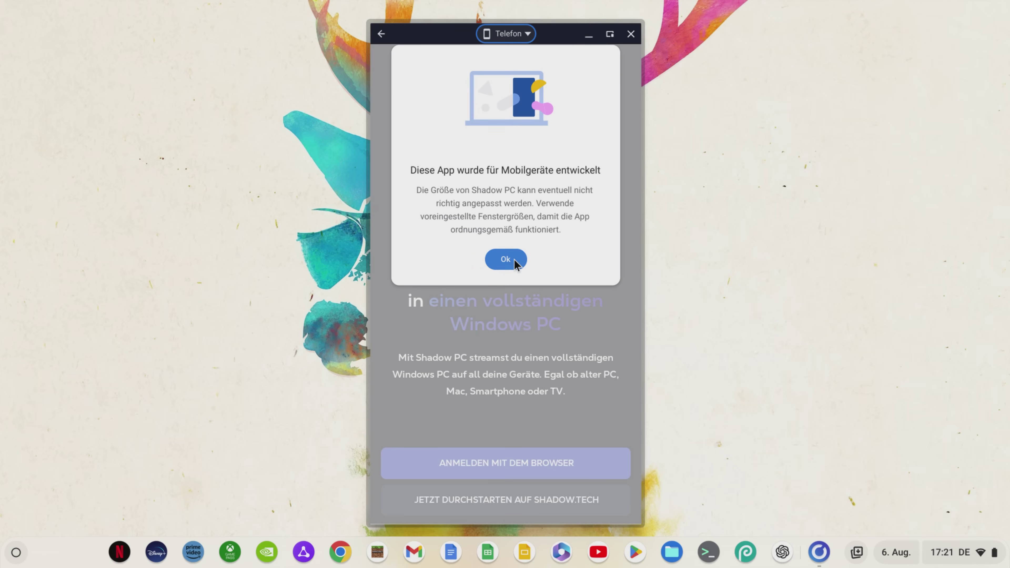
Make the Shadow PC window freely resizable, maximize it, and sign in through the browser
click(513, 35)
click(562, 80)
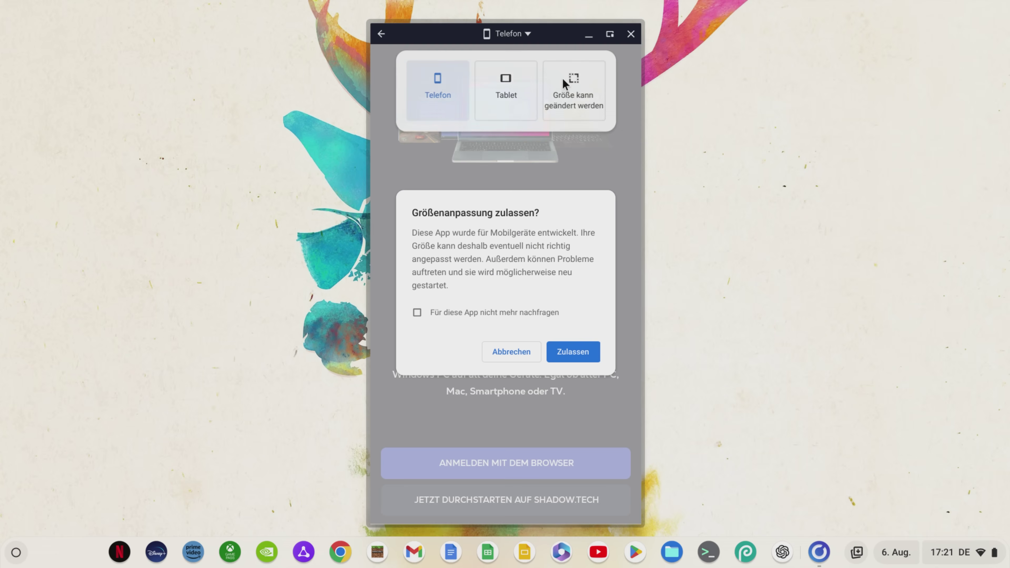
click(572, 352)
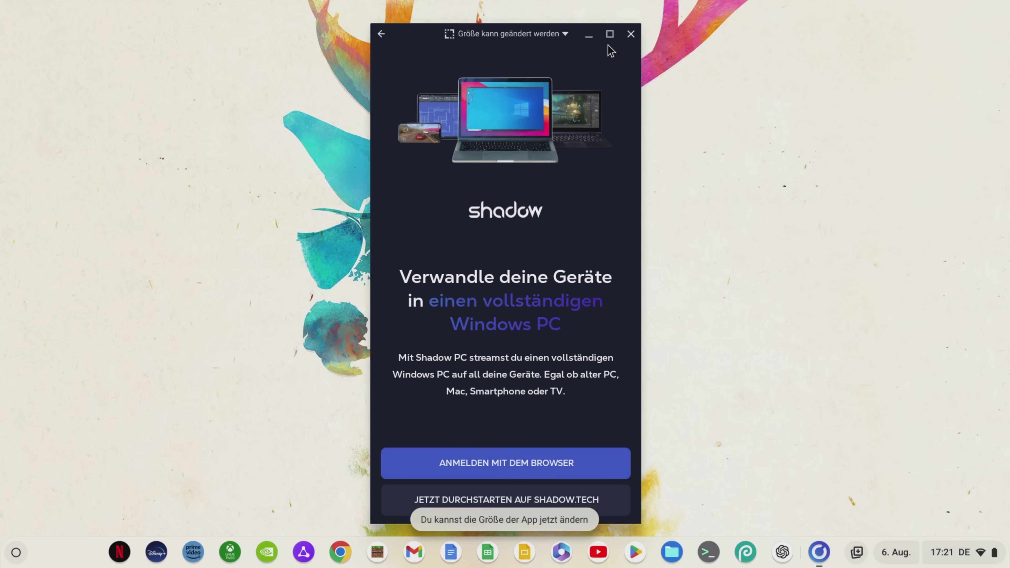
click(609, 34)
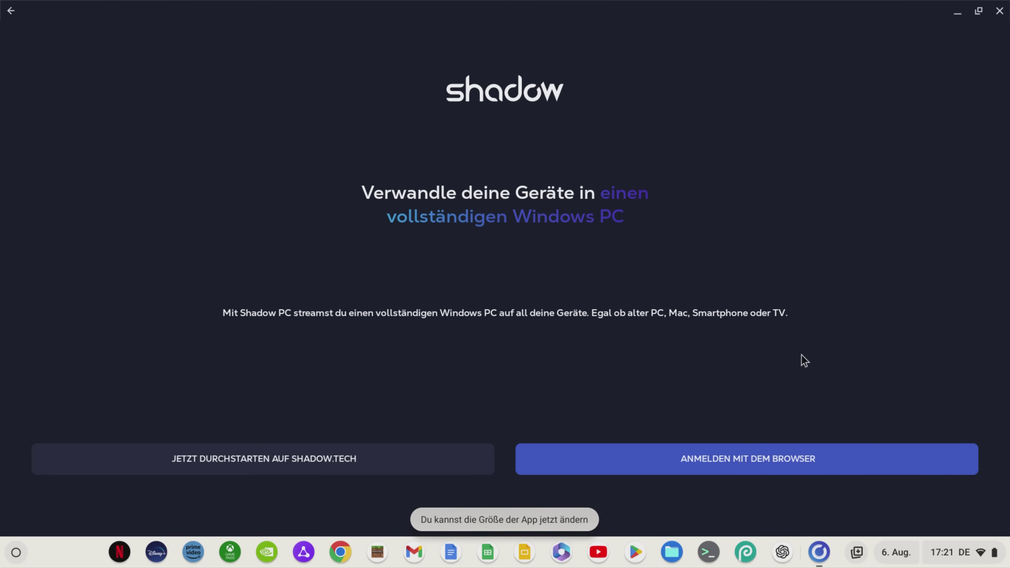
click(830, 467)
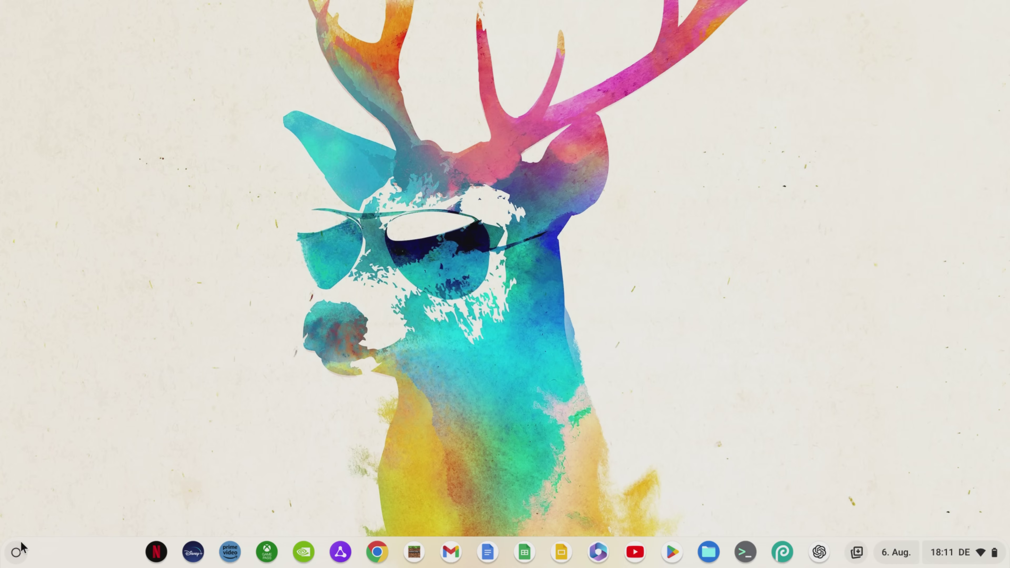
Pin the Shadow PC app to the shelf from the app launcher
click(20, 550)
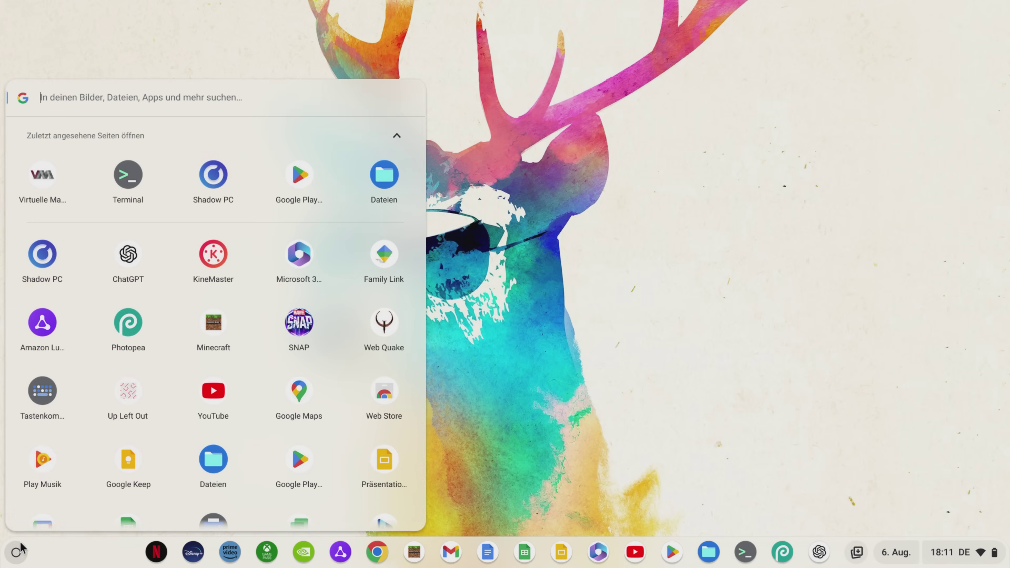
right_click(46, 262)
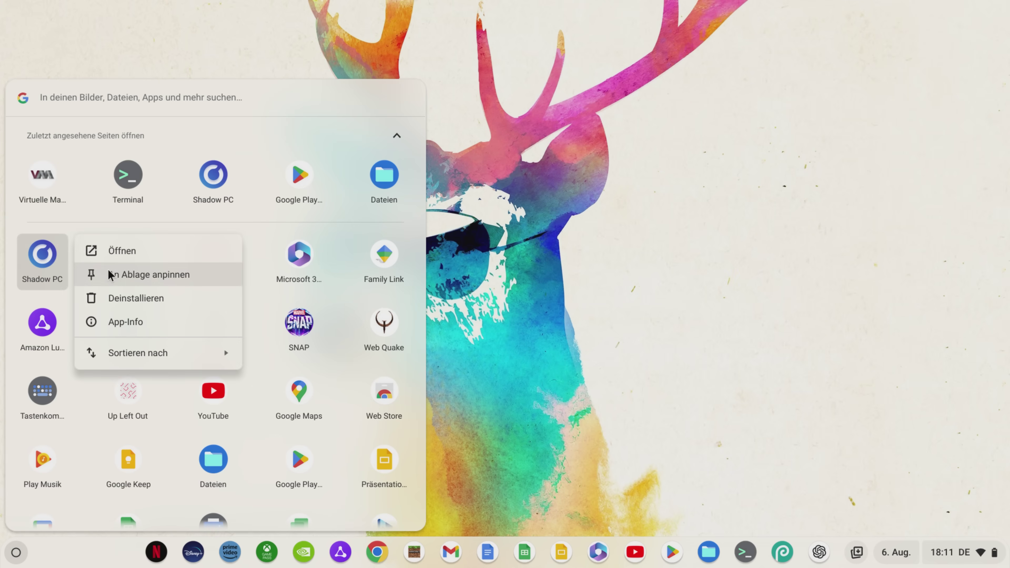
click(113, 273)
click(543, 344)
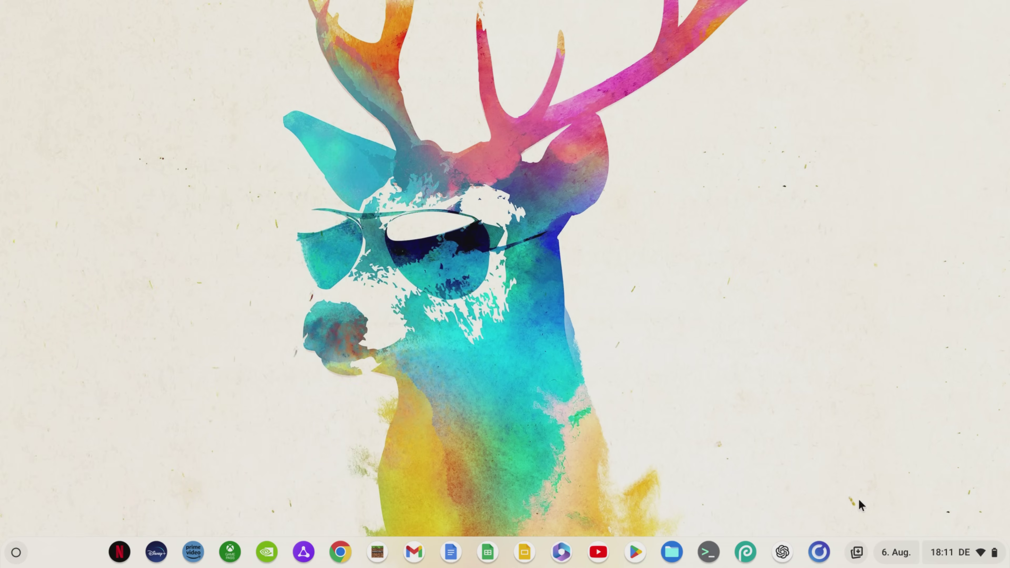
Start Shadow PC from the shelf and choose 15 Mbit/s Zugewiesene Bandbreite in Netzwerk settings
click(821, 552)
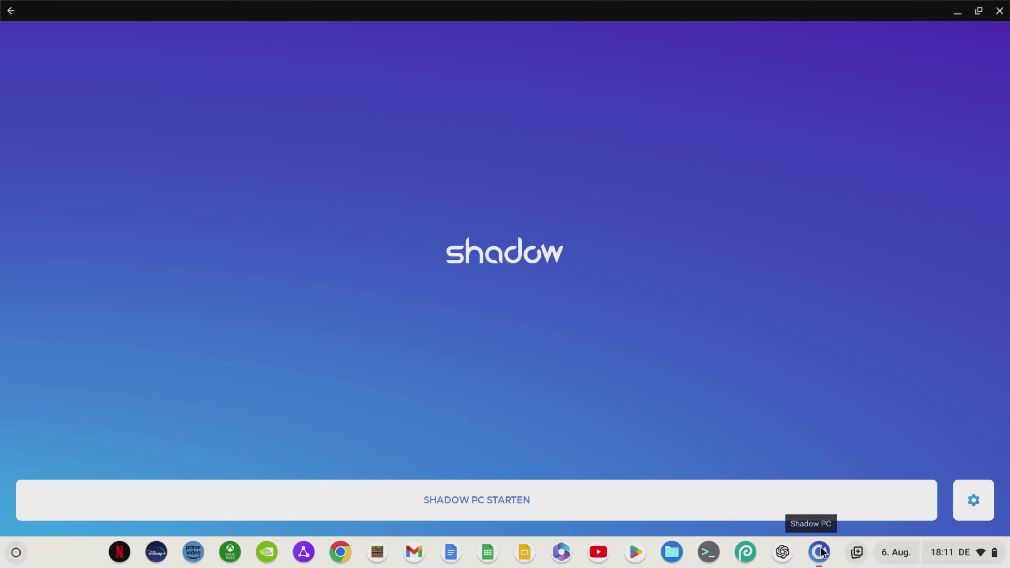
click(637, 499)
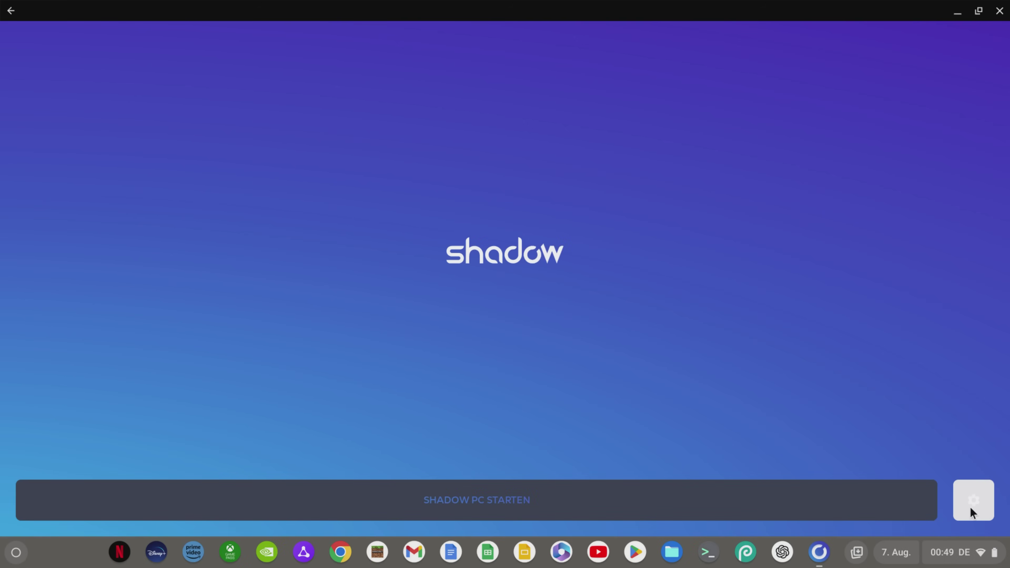
click(971, 508)
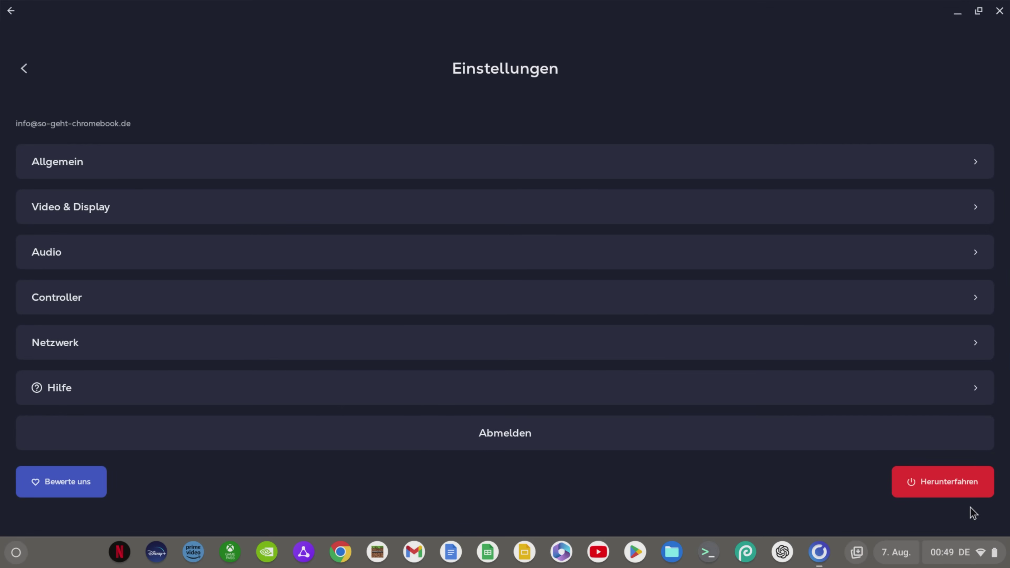
click(106, 355)
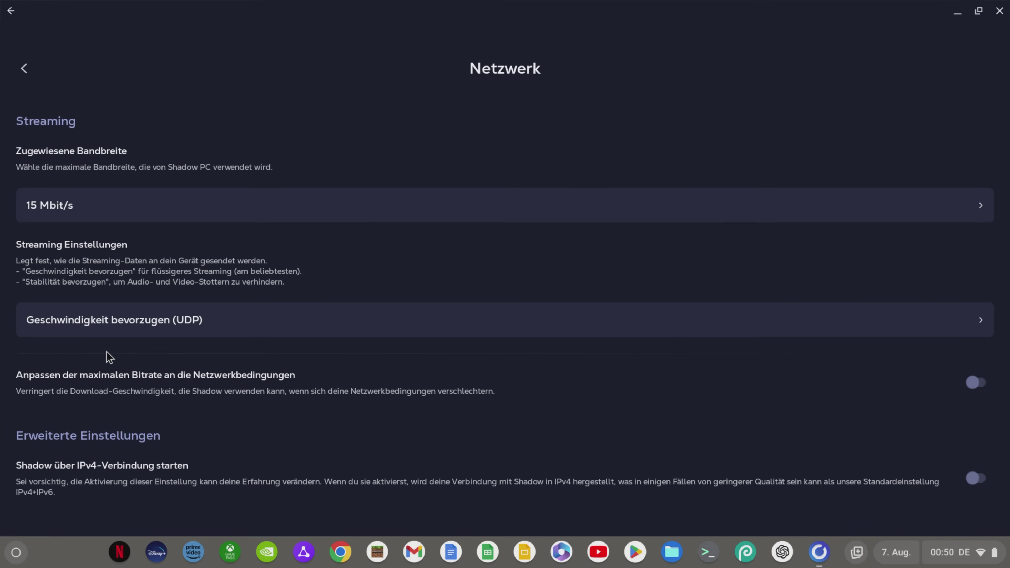
click(227, 209)
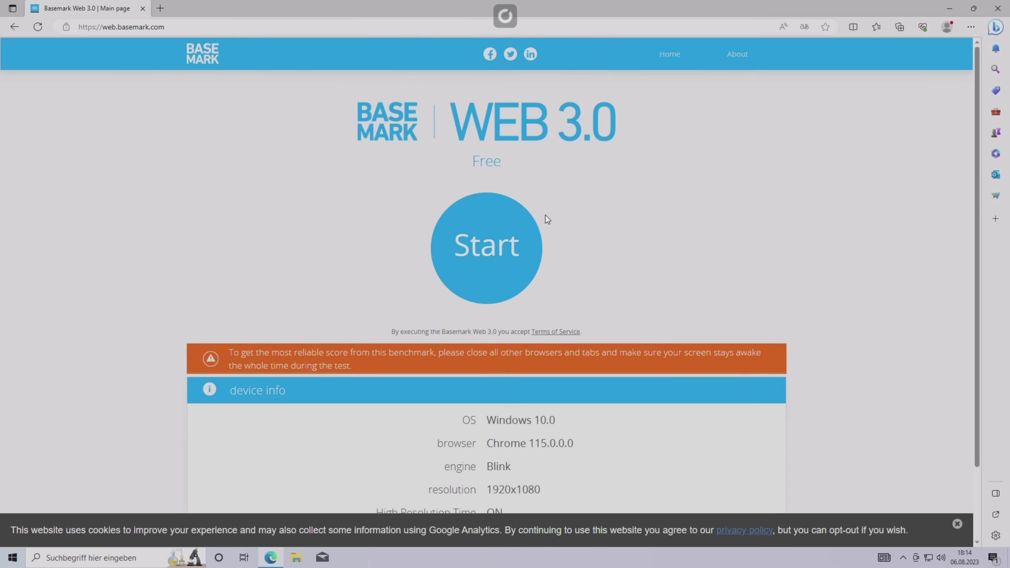
Start the Basemark Web 3.0 benchmark on web.basemark.com
click(516, 243)
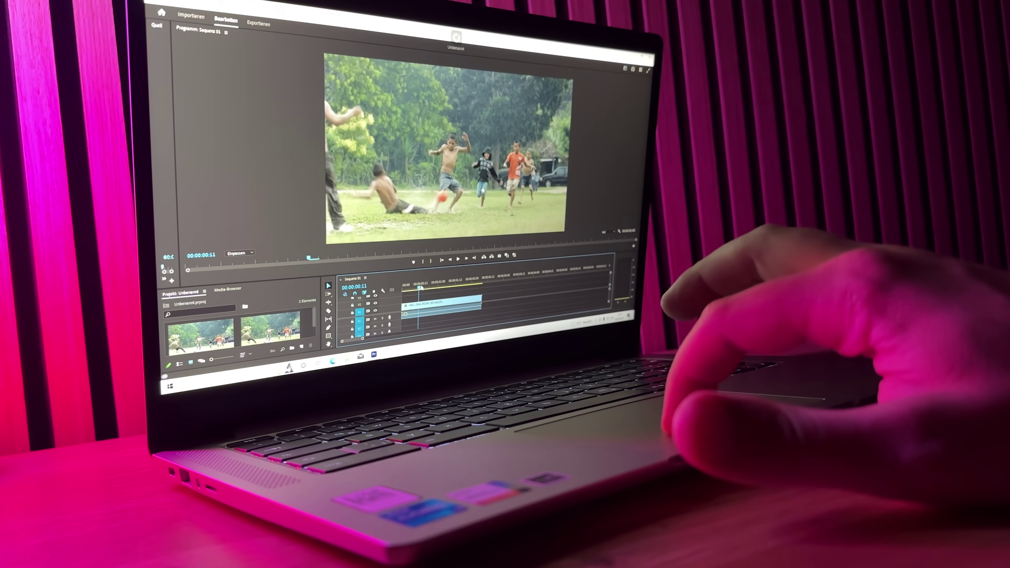
Move the playhead back, then close the Premiere Pro start screen and the program
drag(423, 286, 411, 284)
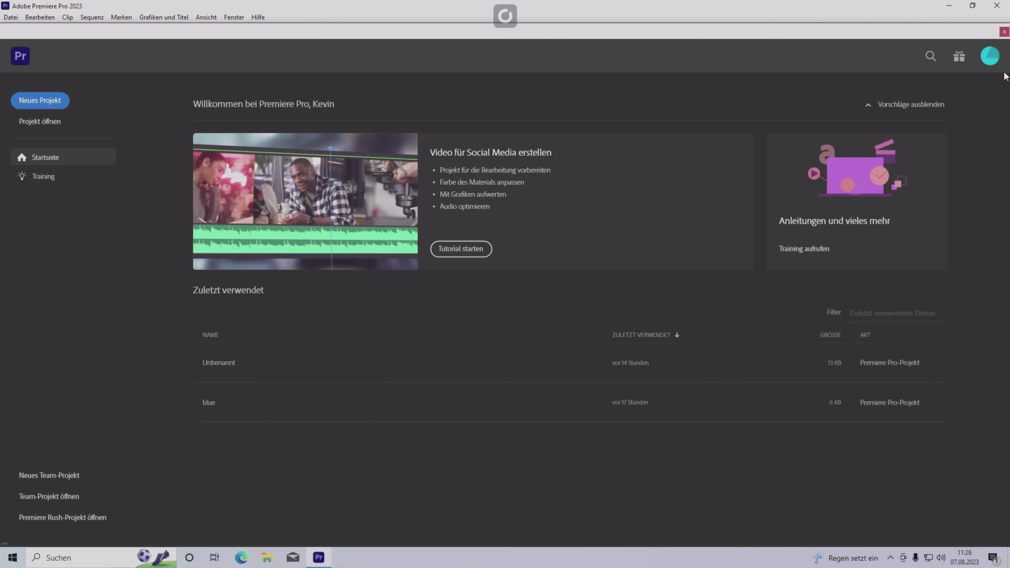
click(1003, 32)
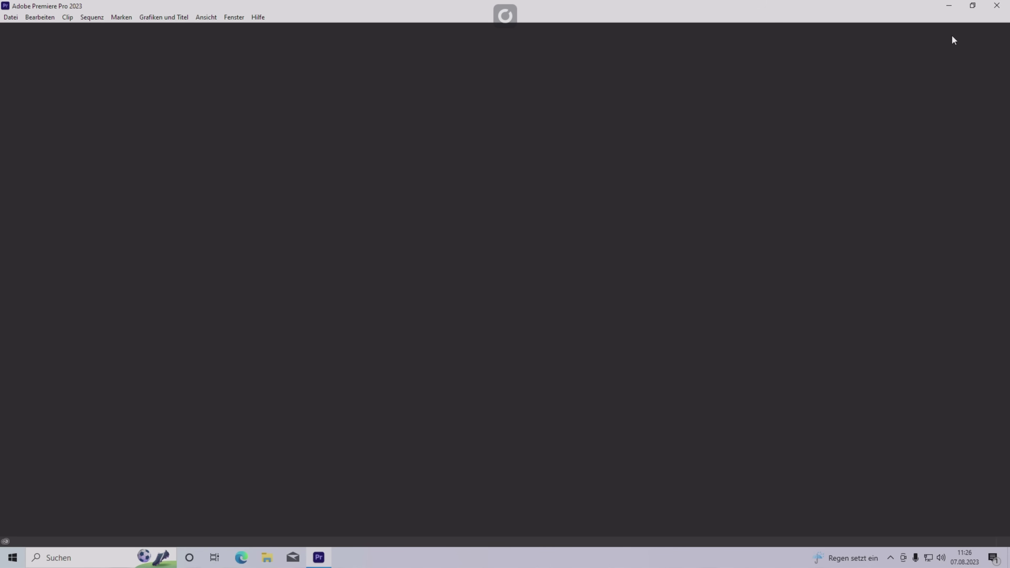
click(997, 5)
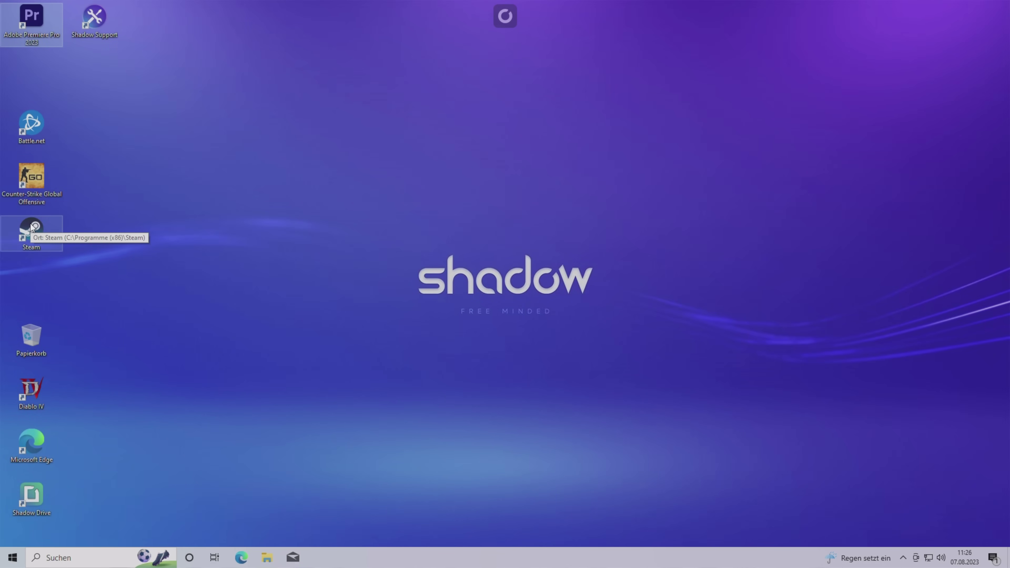
Launch Steam from its desktop shortcut and scroll down its store page
double_click(30, 226)
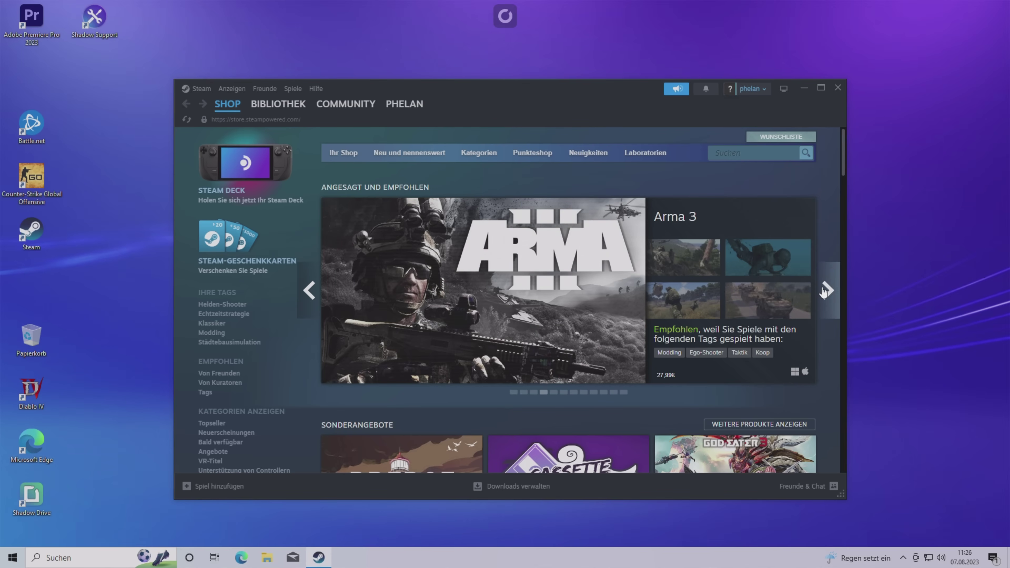
scroll(824, 292, down, 3)
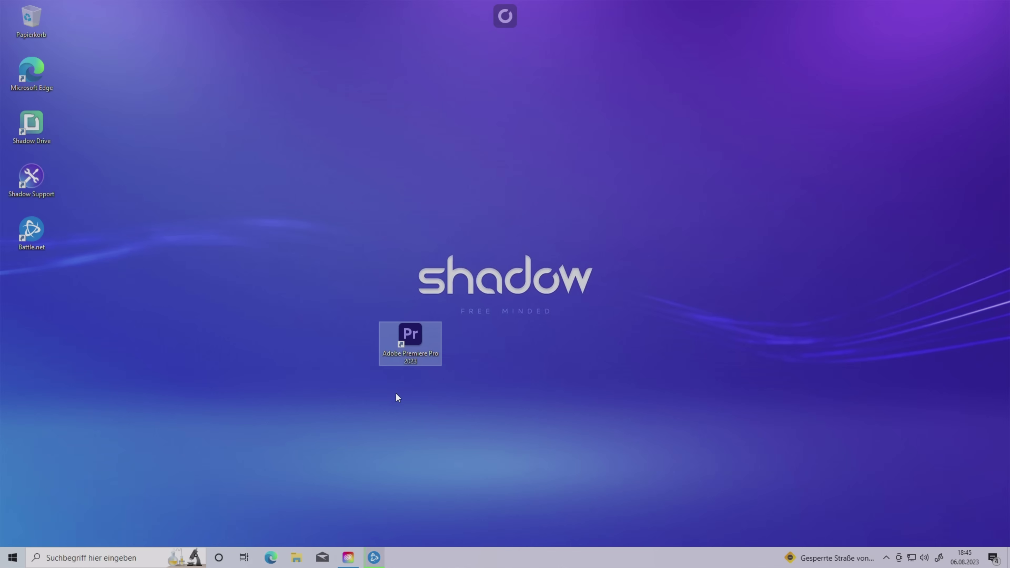
Move the Adobe Premiere Pro 2023 shortcut into the left icon column below Battle.net
drag(407, 351, 135, 306)
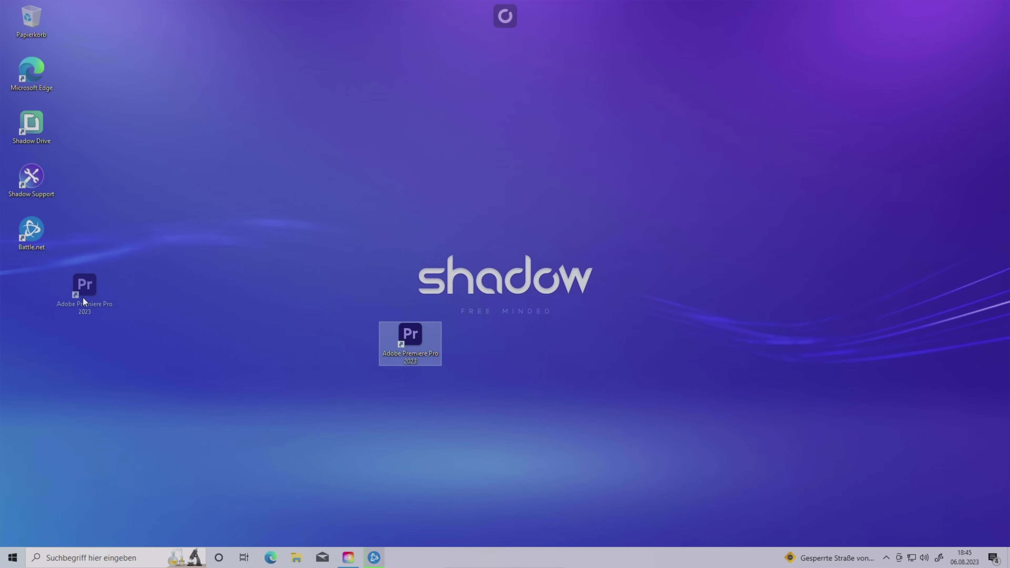
drag(37, 297, 32, 293)
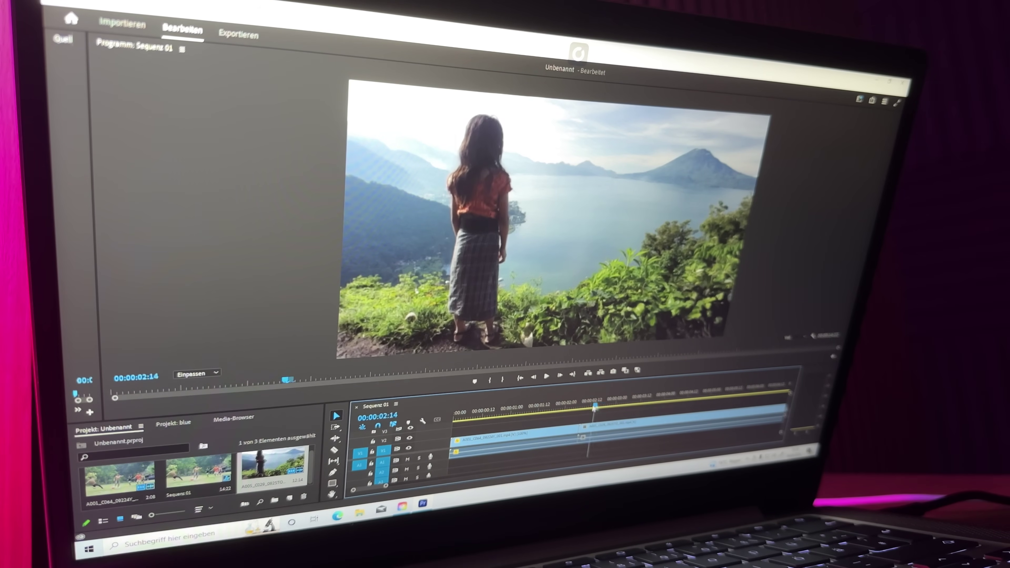
Scrub the playhead back to an earlier frame and play Sequenz 01 from there
click(551, 410)
drag(551, 412, 527, 413)
click(546, 375)
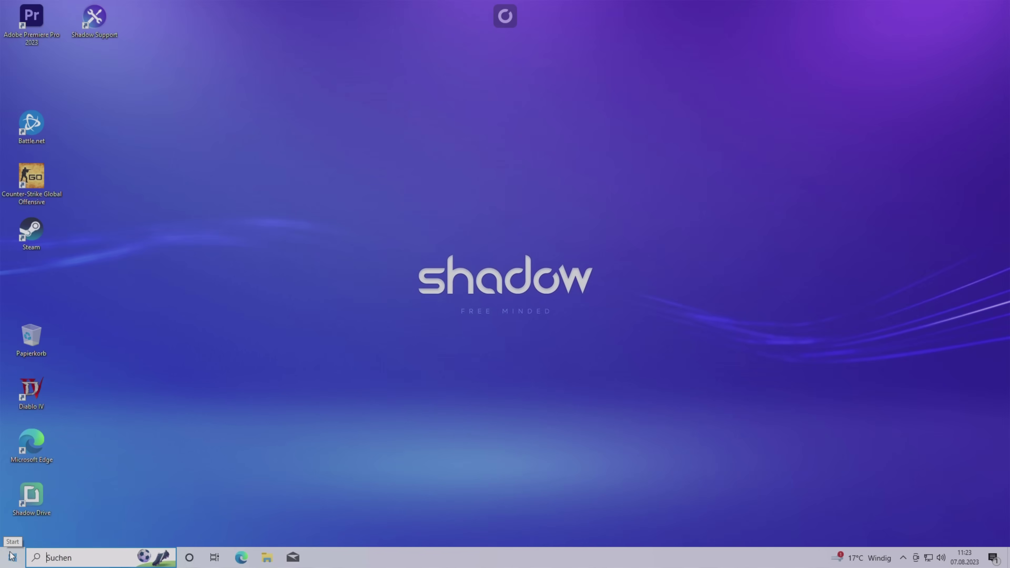
Search 'system' from the Start menu and launch Systeminformationen
click(12, 557)
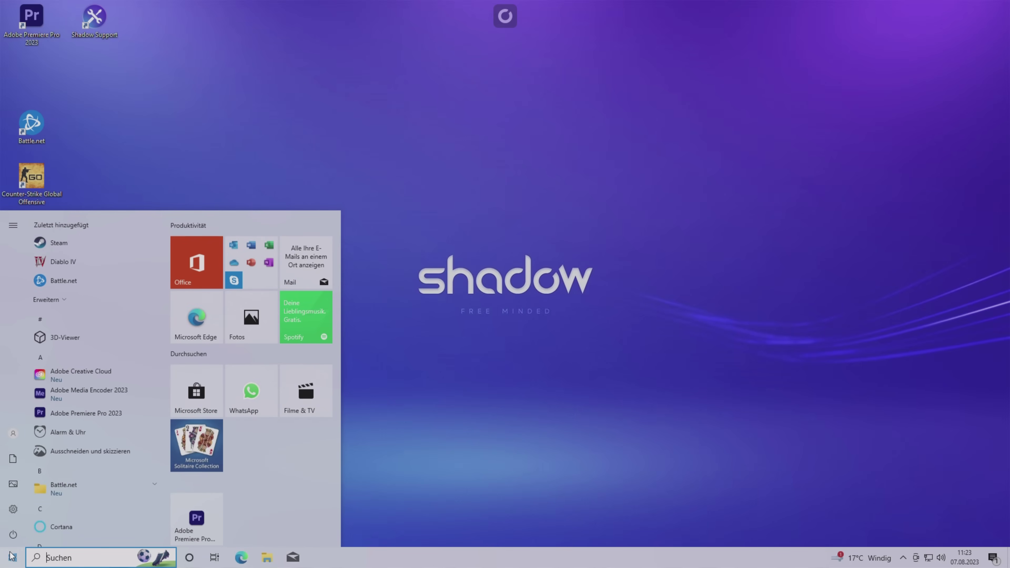
text(system)
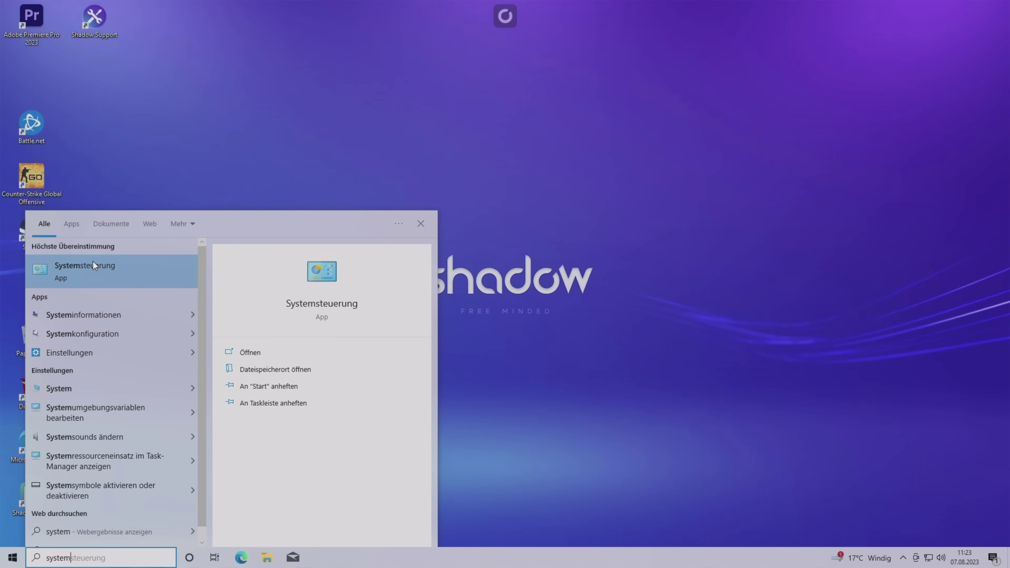
click(98, 318)
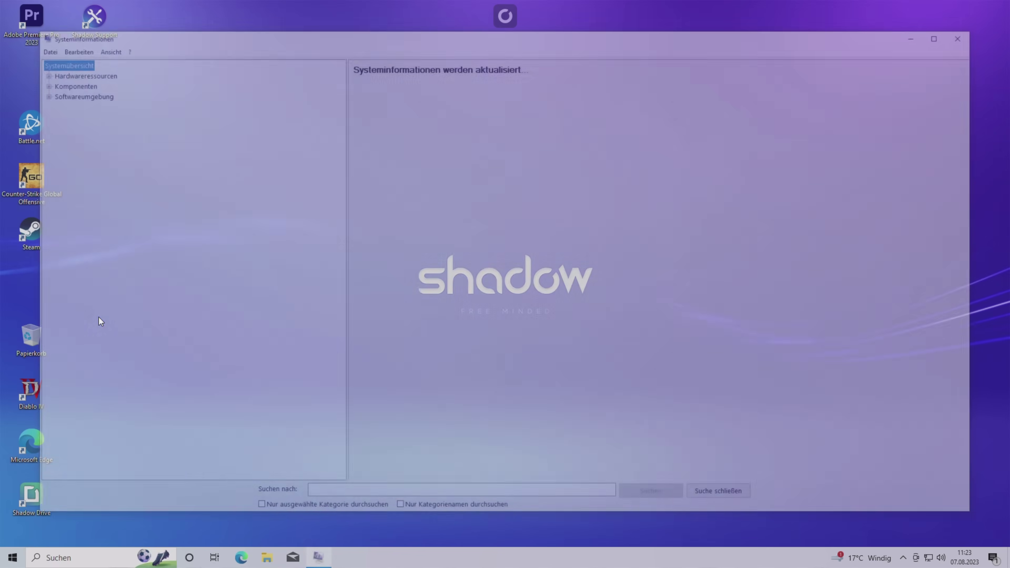